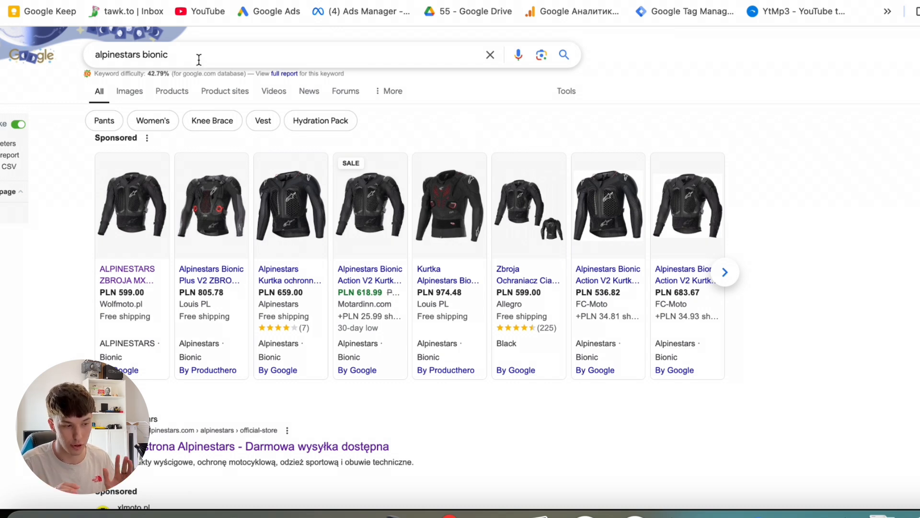
# Open the Wolfmoto product page for the ALPINESTARS ZBROJA MX BIONIC ACTION V2 from the sponsored results.
pyautogui.moveTo(129, 207)
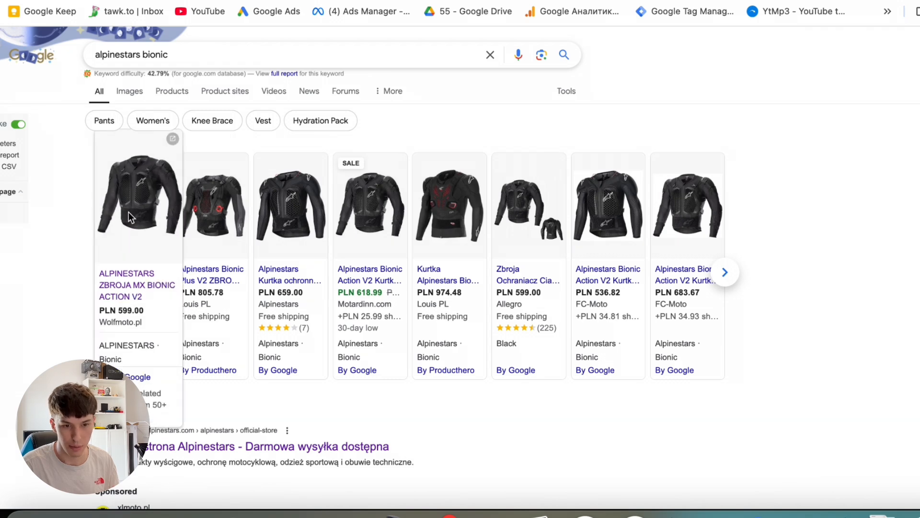
pyautogui.click(128, 212)
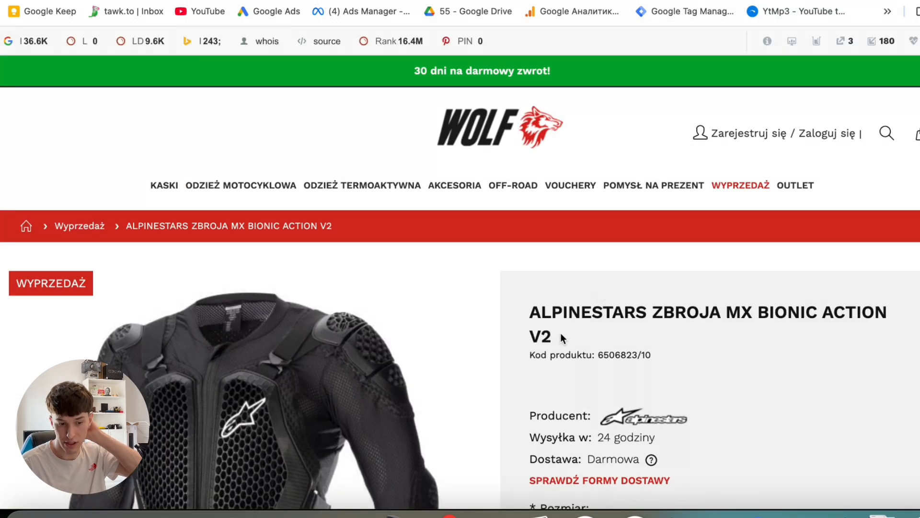
pyautogui.scroll(-3, 559, 333)
pyautogui.scroll(-1, 700, 296)
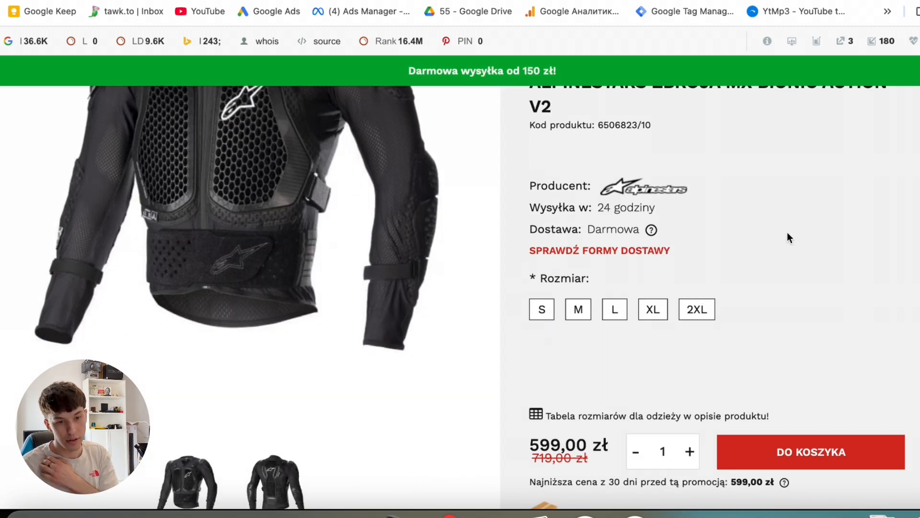
# Inspect the product page and evaluate dataLayer in the developer tools console.
pyautogui.rightClick(787, 233)
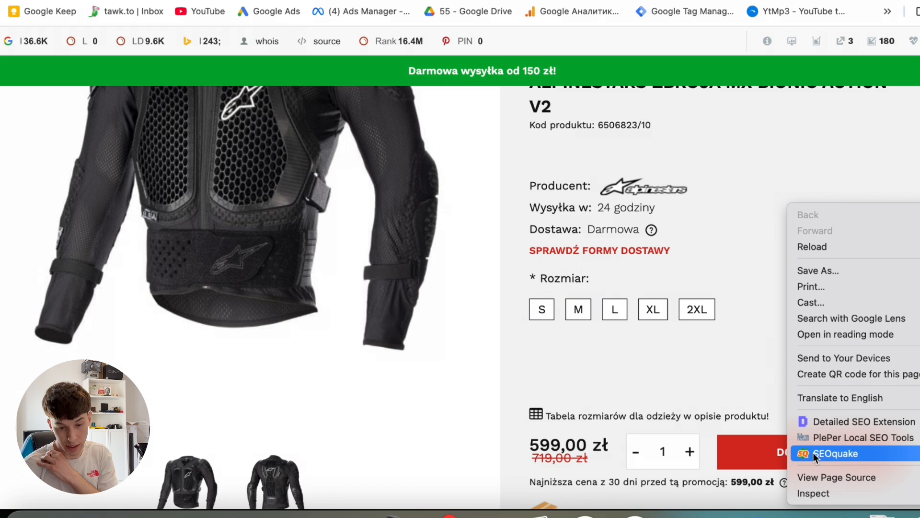
pyautogui.click(824, 494)
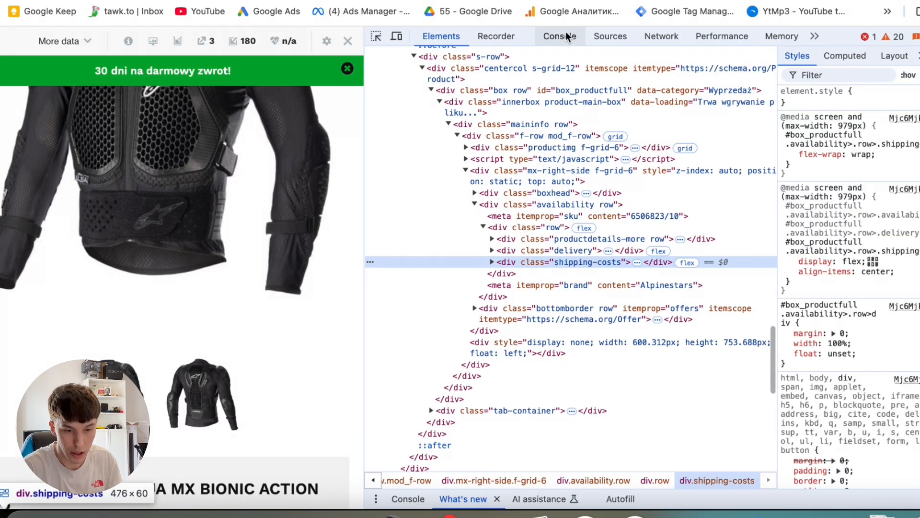
pyautogui.click(561, 36)
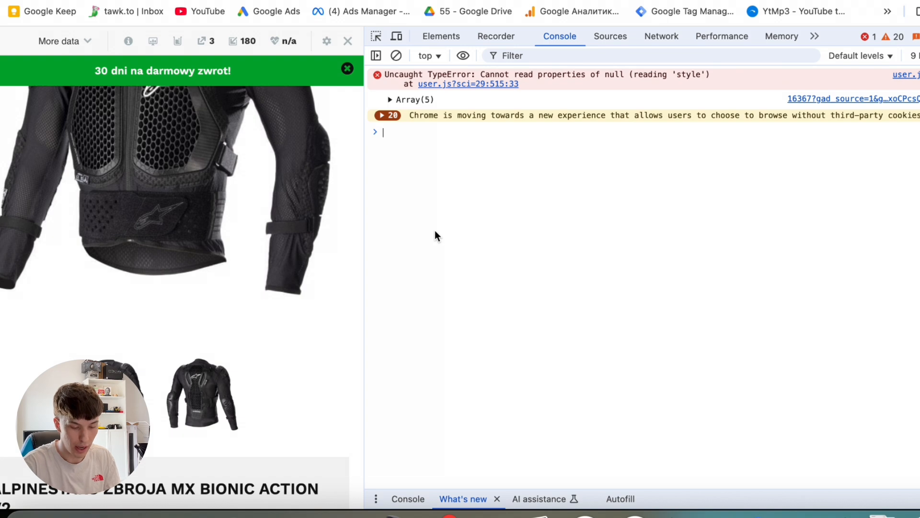
pyautogui.write('data')
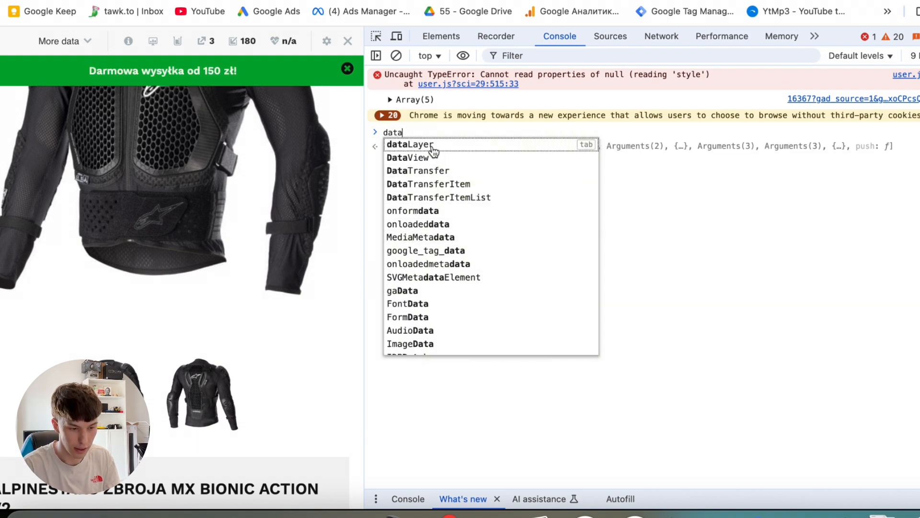
pyautogui.click(431, 145)
pyautogui.press('Return')
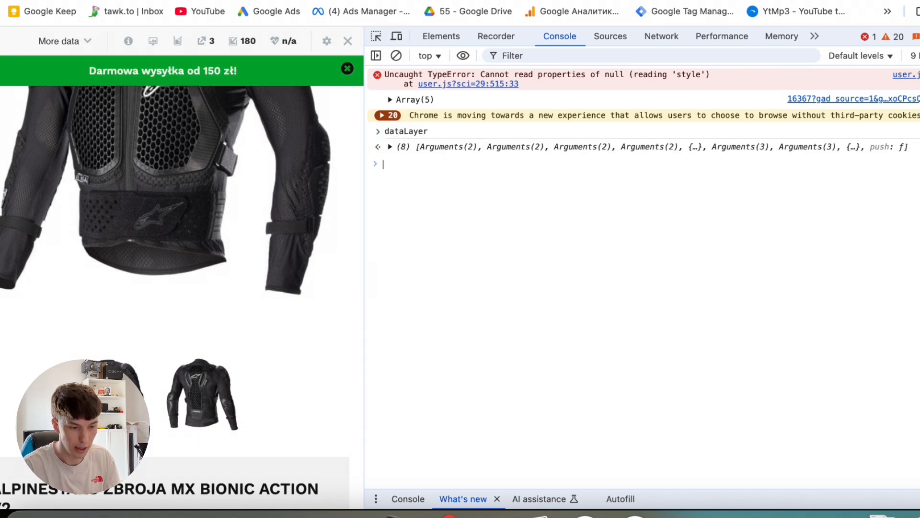
# Expand the view_item event in the dataLayer output down to the parameters of its first item.
pyautogui.click(390, 146)
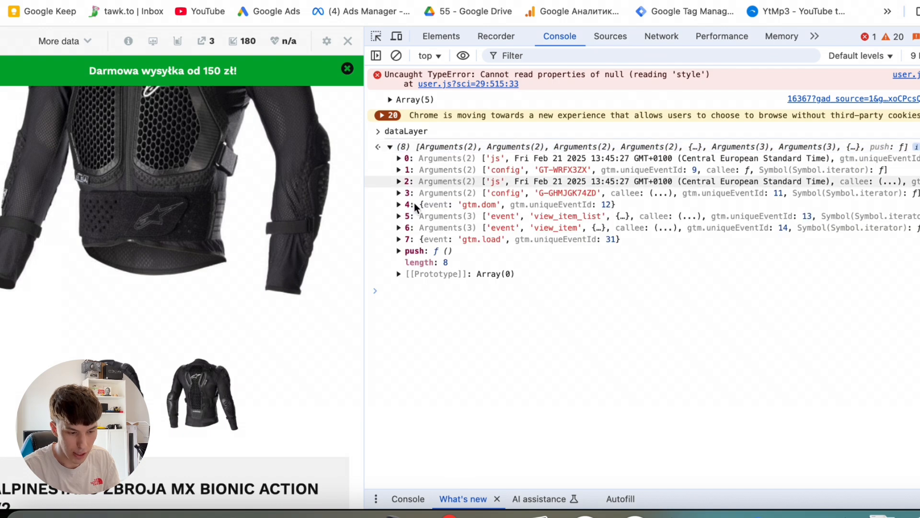
pyautogui.click(398, 227)
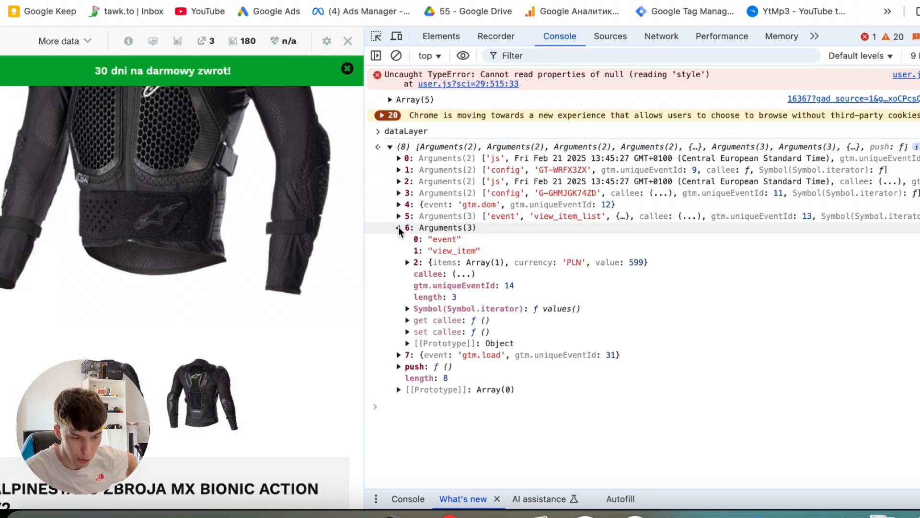
pyautogui.click(407, 261)
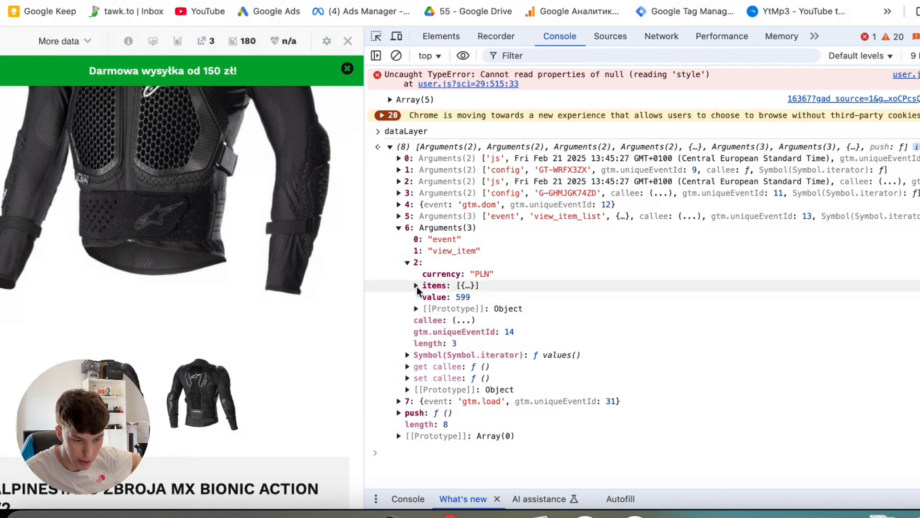
pyautogui.click(416, 285)
pyautogui.click(425, 298)
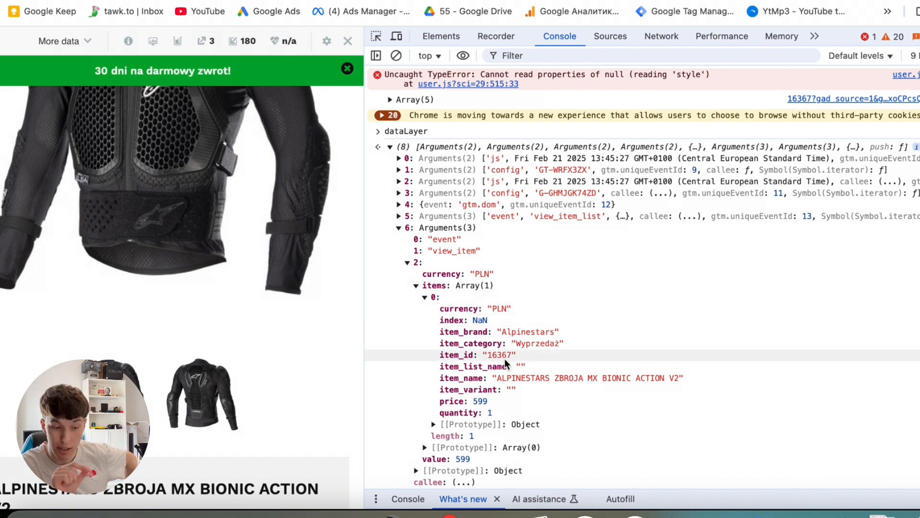
pyautogui.scroll(-1, 506, 402)
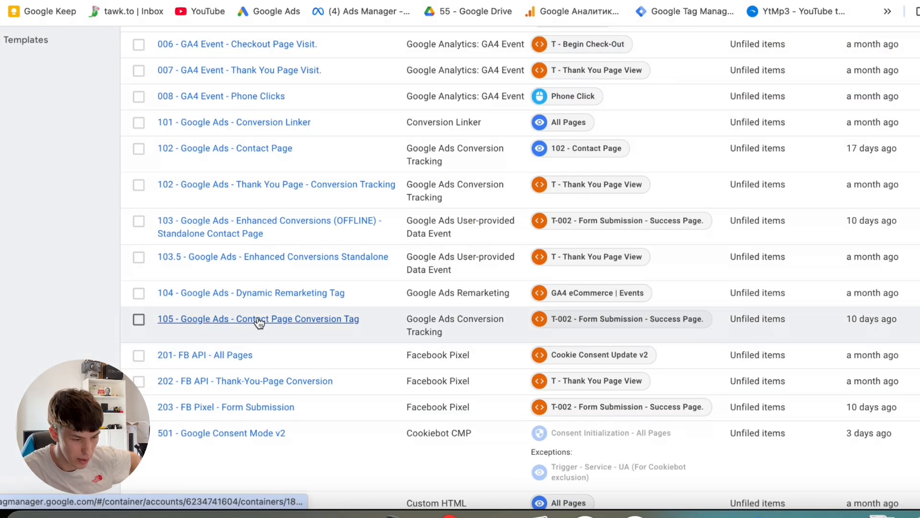
# Open the 104 - Google Ads - Dynamic Remarketing Tag in Tag Manager and examine its configuration fields, including the event name.
pyautogui.click(276, 294)
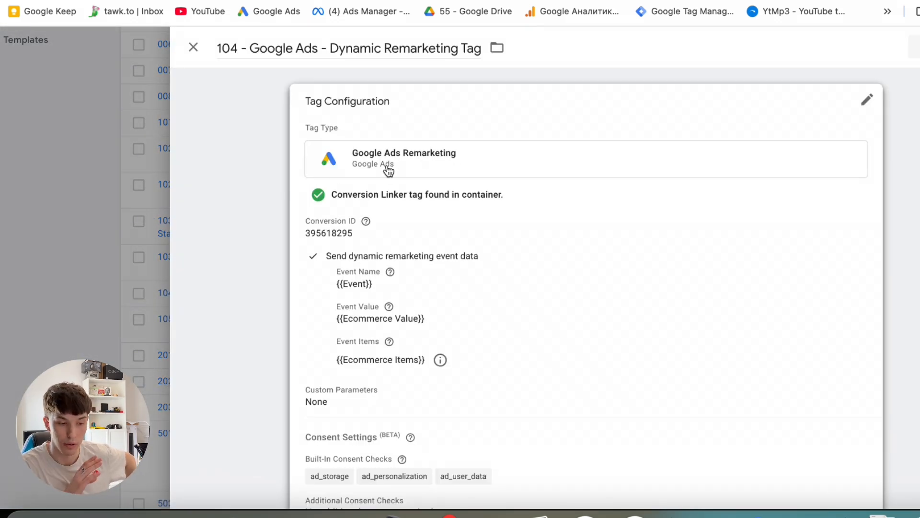
pyautogui.click(359, 235)
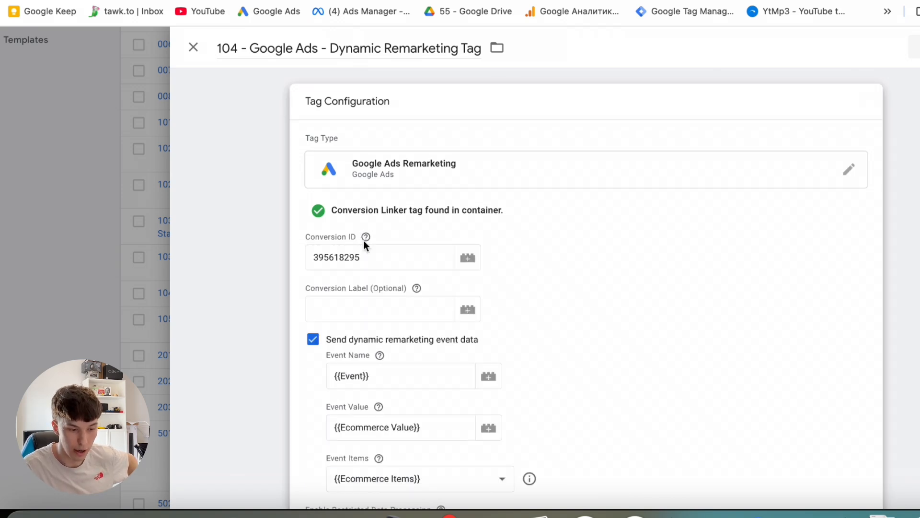
pyautogui.scroll(-1, 366, 268)
pyautogui.click(368, 329)
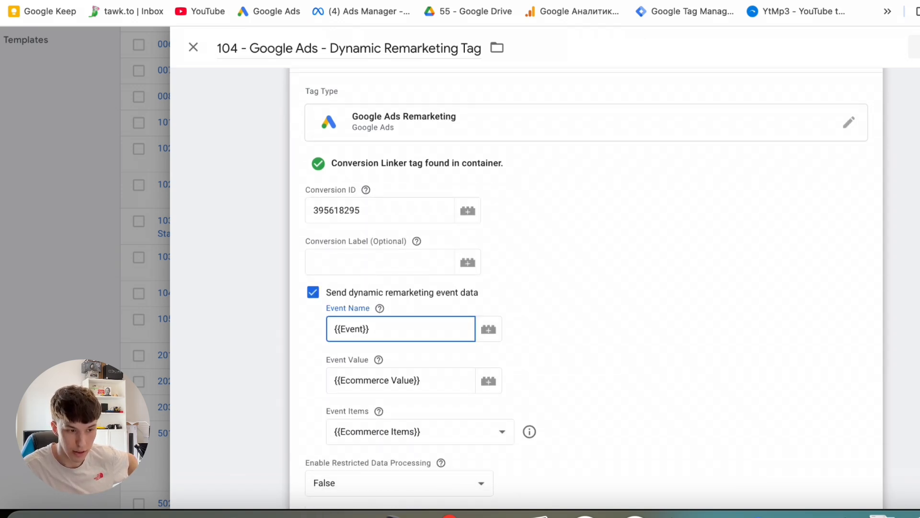
# Compare the remarketing tag's Event Name and Event Value variables with the events in the product page's dataLayer output.
pyautogui.hotkey('ctrl', 'Tab')
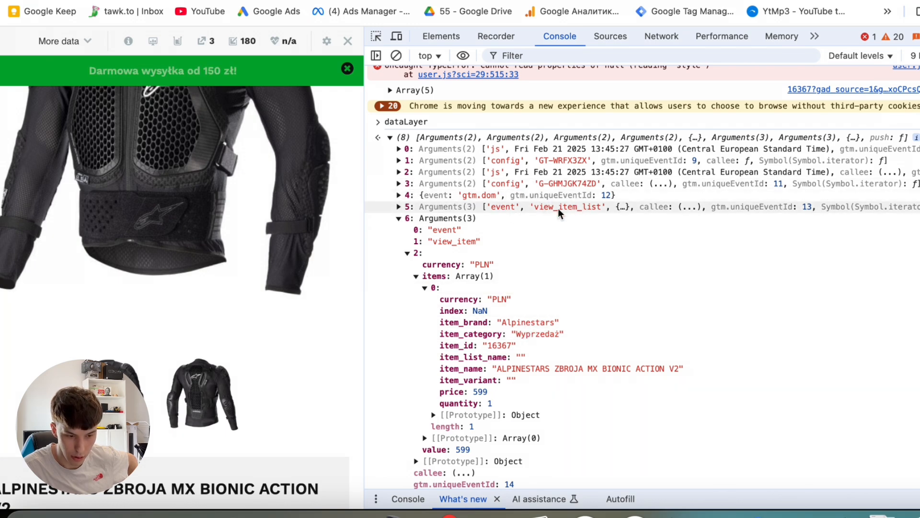
pyautogui.hotkey('ctrl', 'shift', 'Tab')
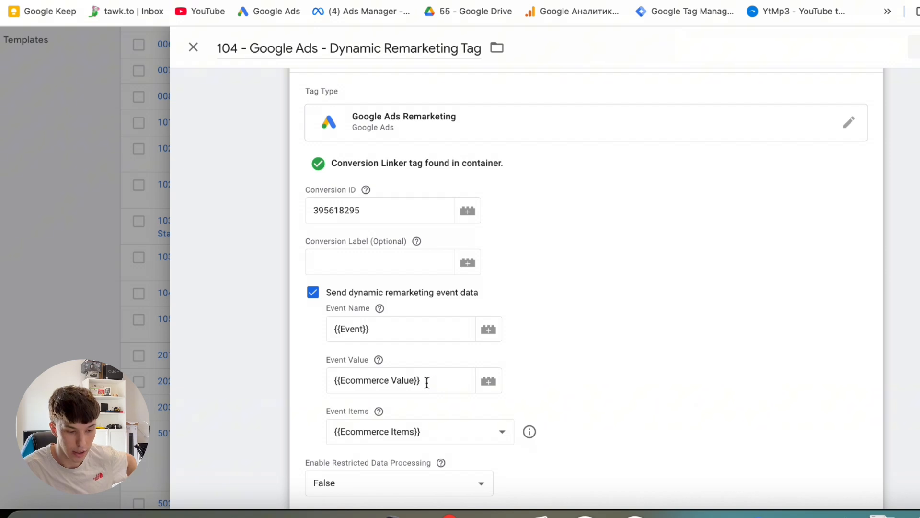
pyautogui.moveTo(431, 382); pyautogui.dragTo(294, 386)
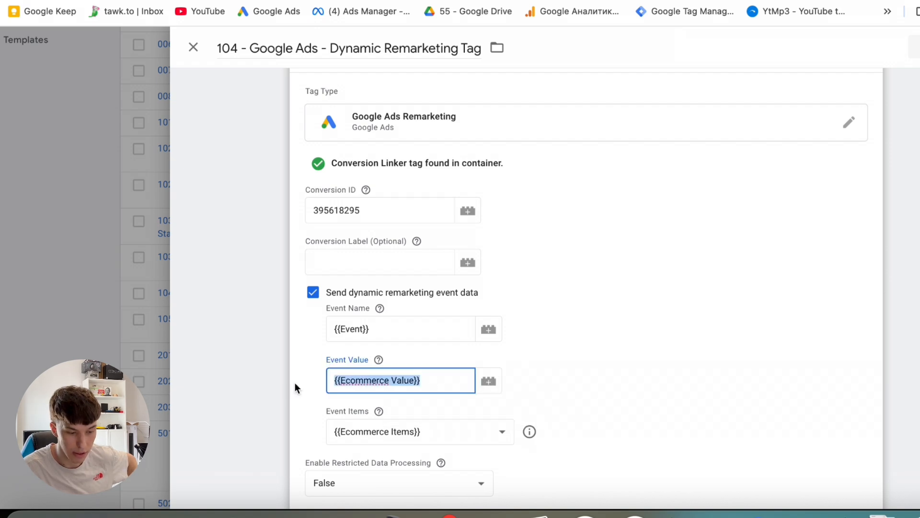
pyautogui.hotkey('ctrl', 'Tab')
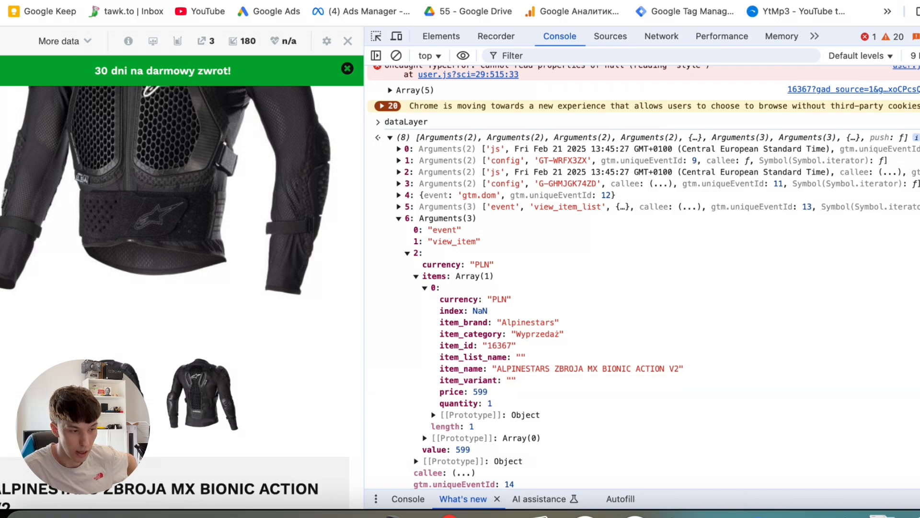
pyautogui.hotkey('ctrl', 'shift', 'Tab')
# Examine the remarketing tag's GA4 eCommerce | Events trigger and its event name pattern, and return to the tag.
pyautogui.scroll(-10, 373, 426)
pyautogui.scroll(1, 364, 366)
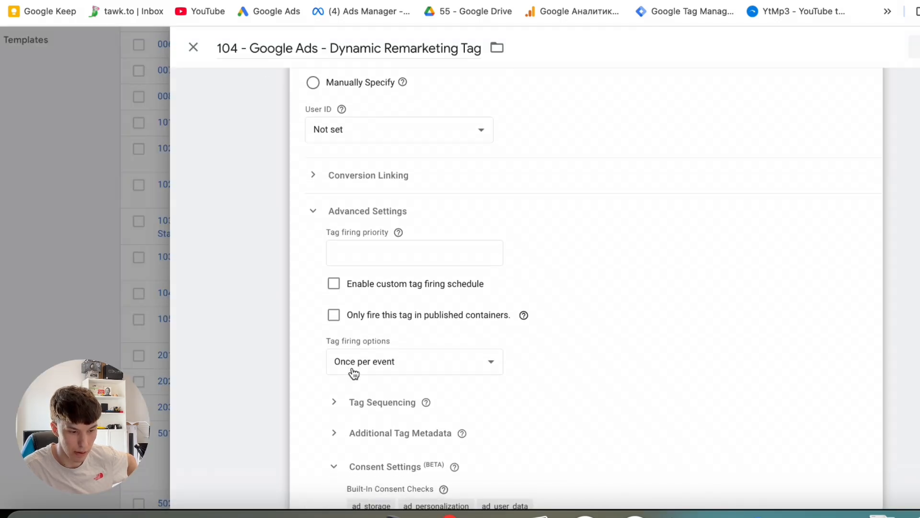
pyautogui.scroll(-5, 354, 374)
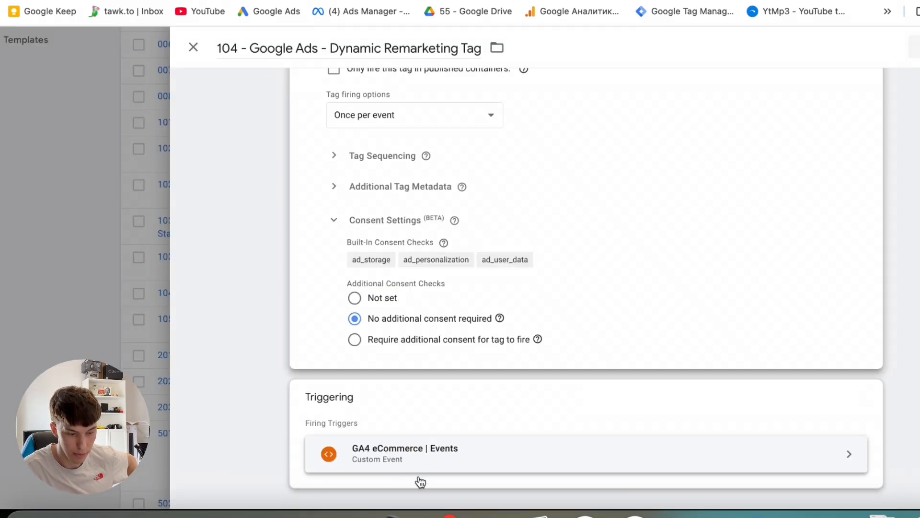
pyautogui.click(406, 457)
pyautogui.click(359, 209)
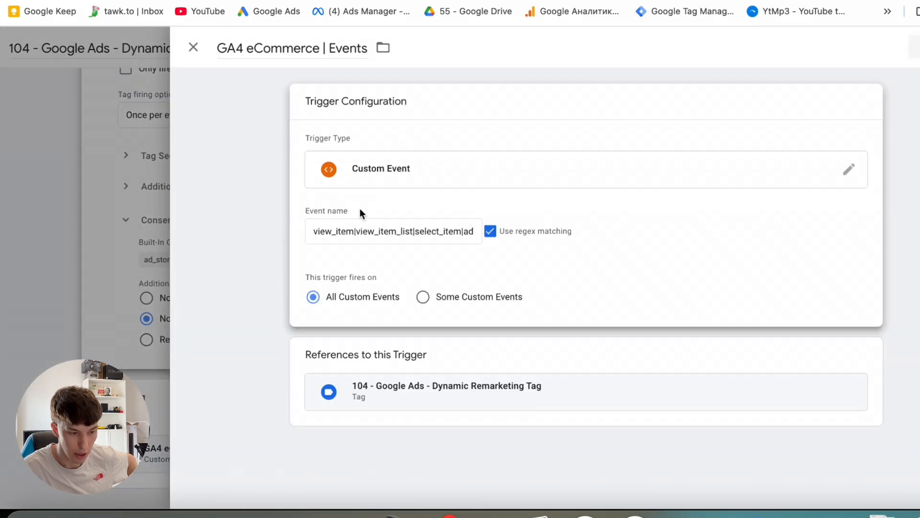
pyautogui.moveTo(424, 232); pyautogui.dragTo(504, 232)
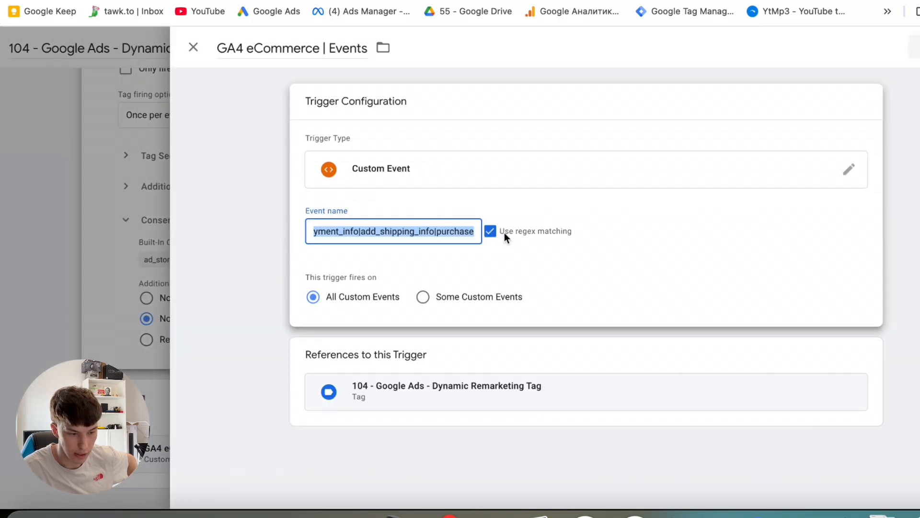
pyautogui.click(374, 235)
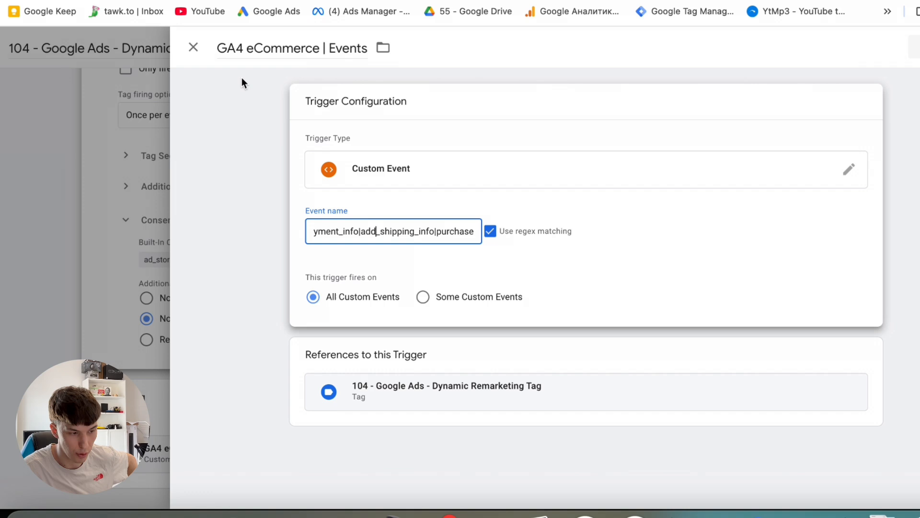
pyautogui.click(194, 48)
pyautogui.scroll(10, 286, 265)
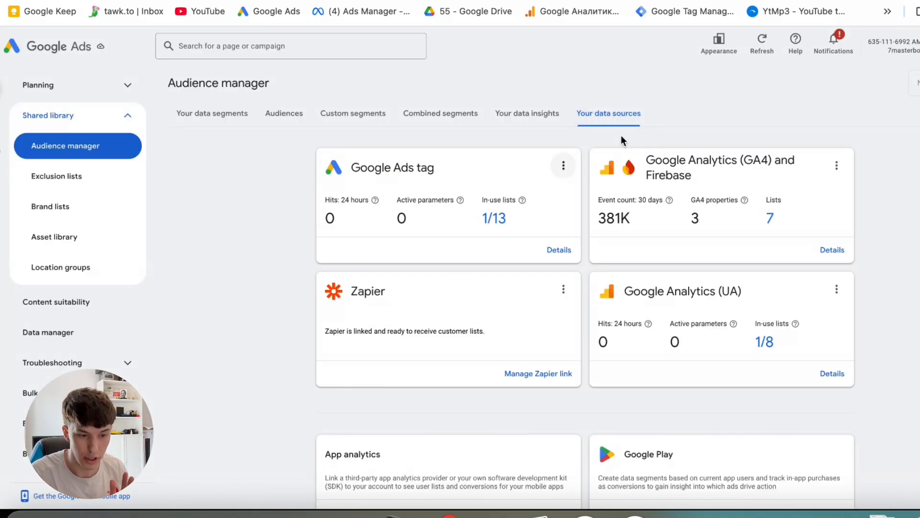
# Examine the hits and parameters in the details of the Google Ads tag data source in Audience manager.
pyautogui.click(560, 250)
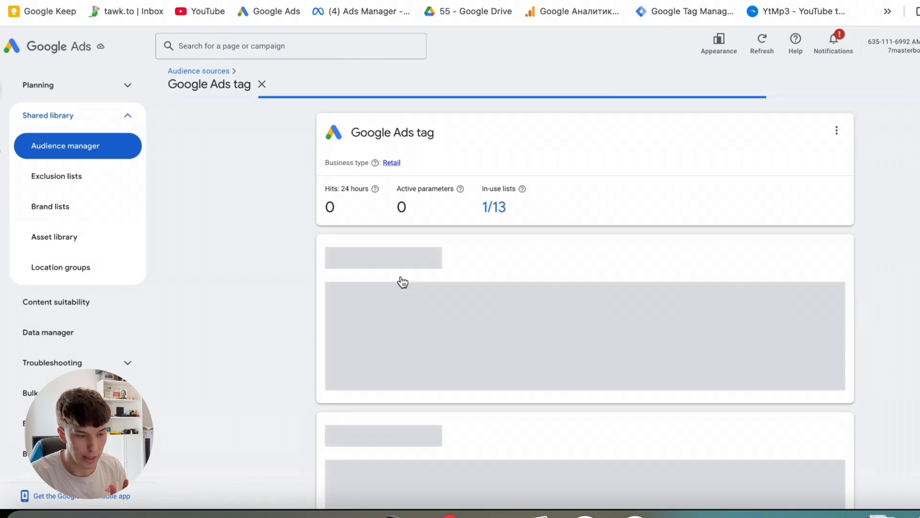
pyautogui.scroll(-2, 401, 282)
pyautogui.scroll(-3, 369, 288)
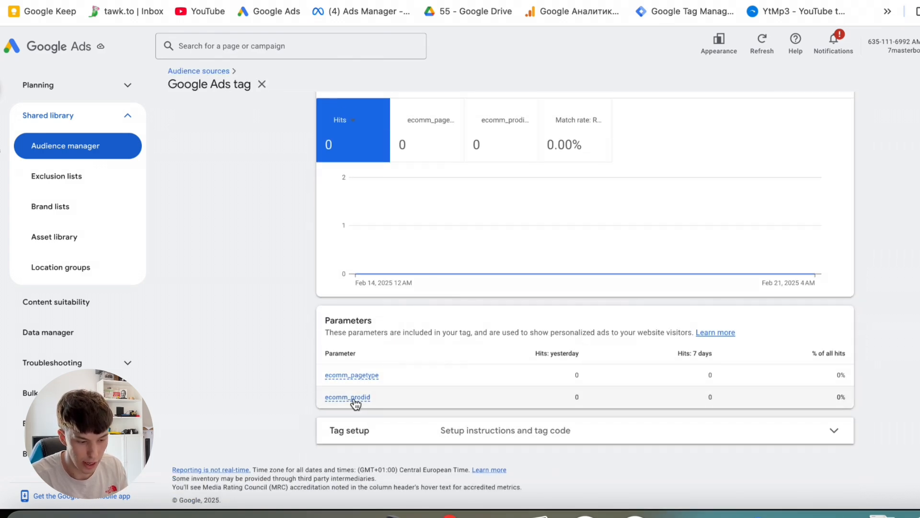
pyautogui.moveTo(360, 401)
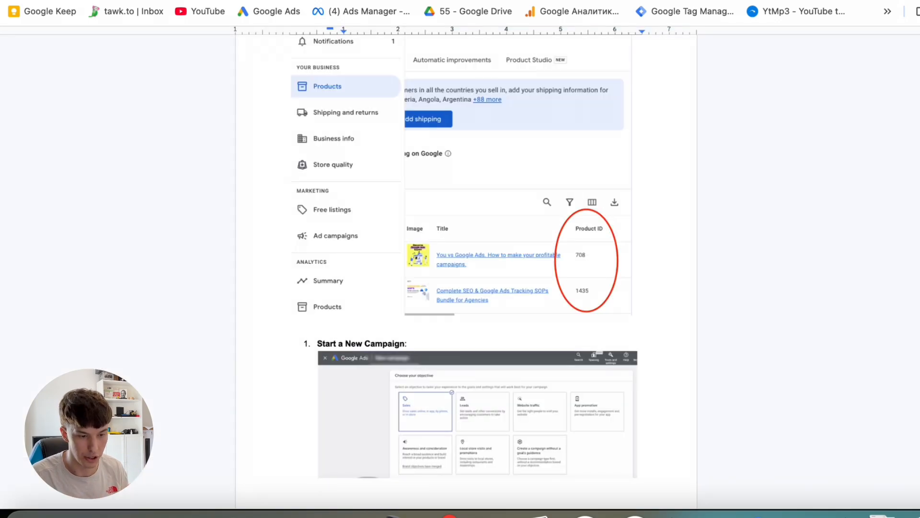
# Read the guide document's instructions for starting a new dynamic remarketing campaign.
pyautogui.scroll(-2, 512, 299)
pyautogui.scroll(-3, 512, 299)
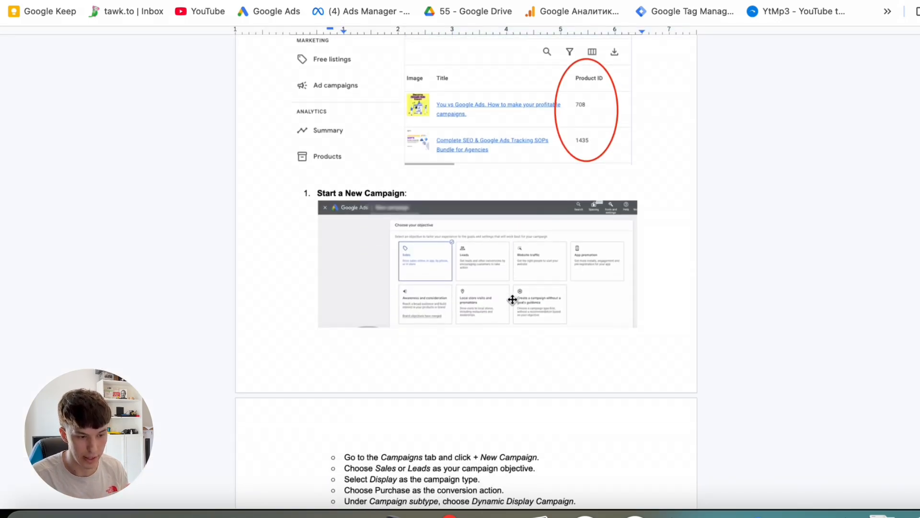
pyautogui.scroll(-2, 416, 224)
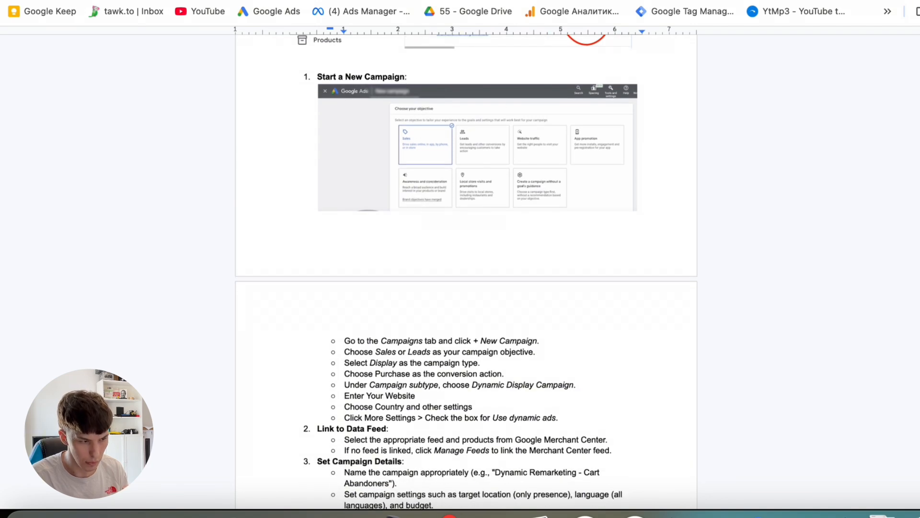
# Switch back to Google Ads and start creating a new campaign from the campaigns overview.
pyautogui.click(192, 1)
pyautogui.moveTo(1, 144)
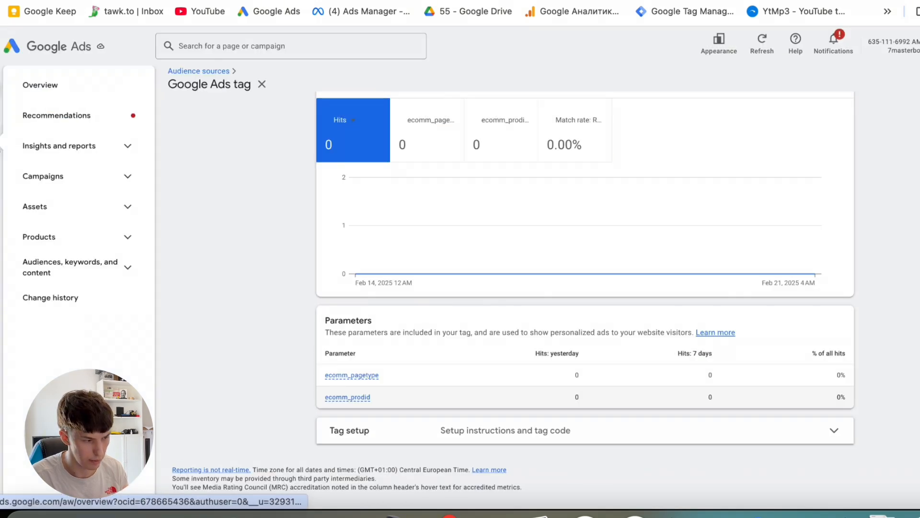
pyautogui.click(104, 187)
pyautogui.click(73, 207)
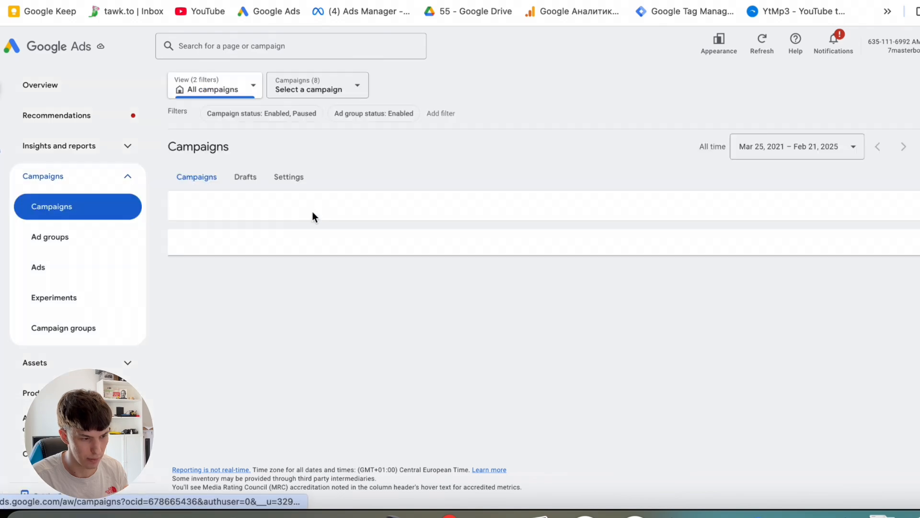
pyautogui.click(181, 315)
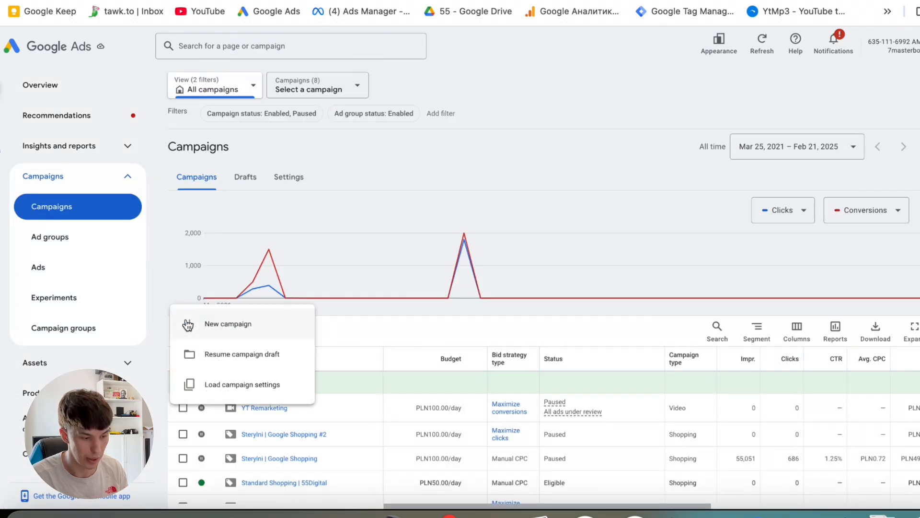
pyautogui.click(239, 325)
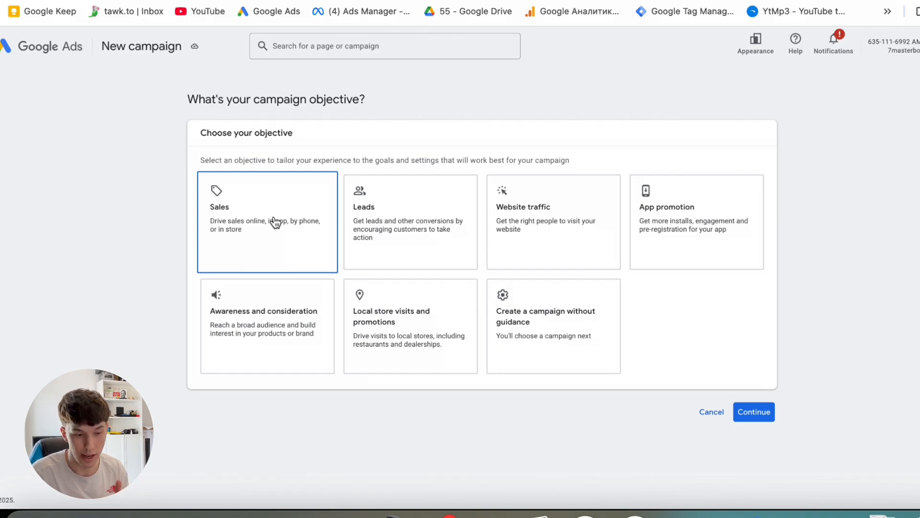
# Choose to create a campaign without guidance and select Display as the campaign type.
pyautogui.click(562, 335)
pyautogui.scroll(-2, 545, 373)
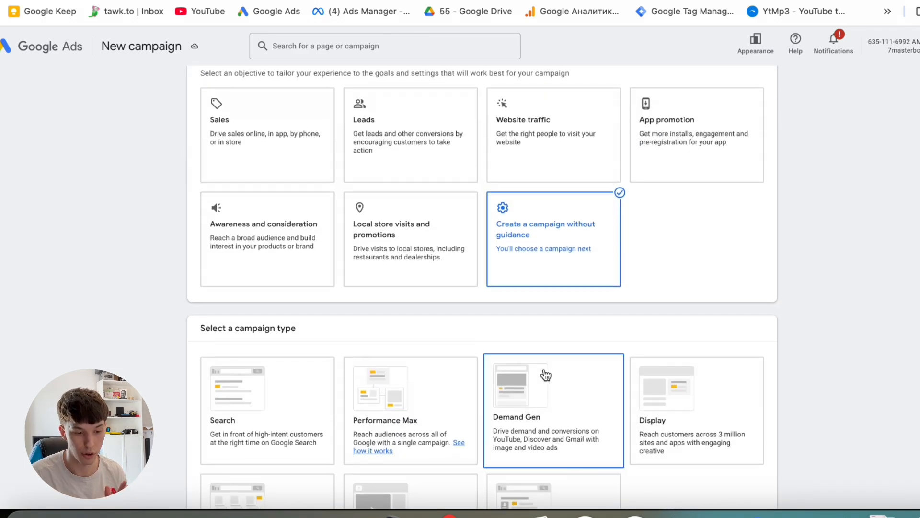
pyautogui.scroll(-3, 545, 375)
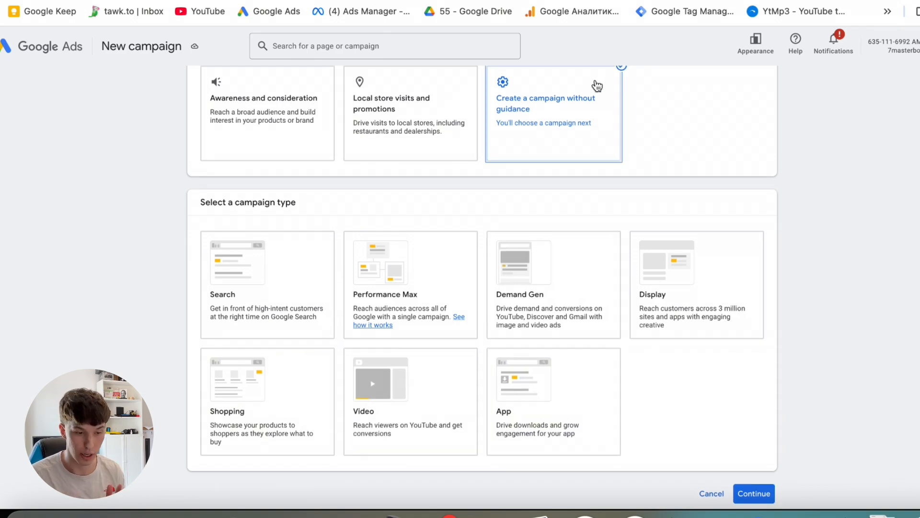
pyautogui.click(656, 291)
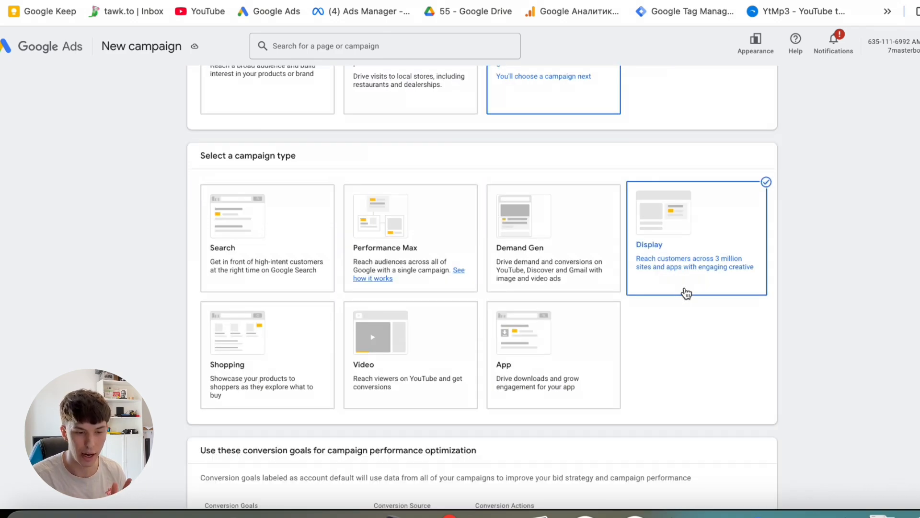
pyautogui.scroll(-3, 642, 339)
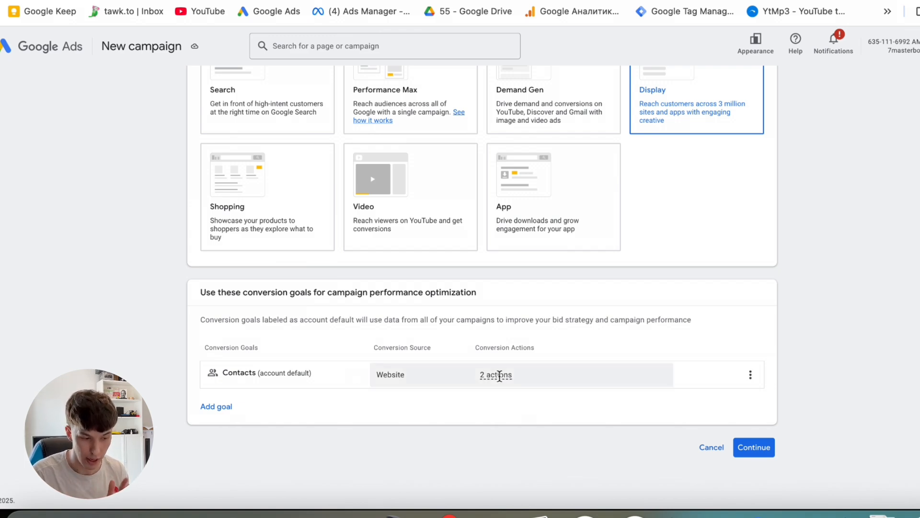
# Accept the listed conversion goals and set nike.com as the web page people reach from the ad.
pyautogui.click(754, 453)
pyautogui.scroll(-2, 497, 355)
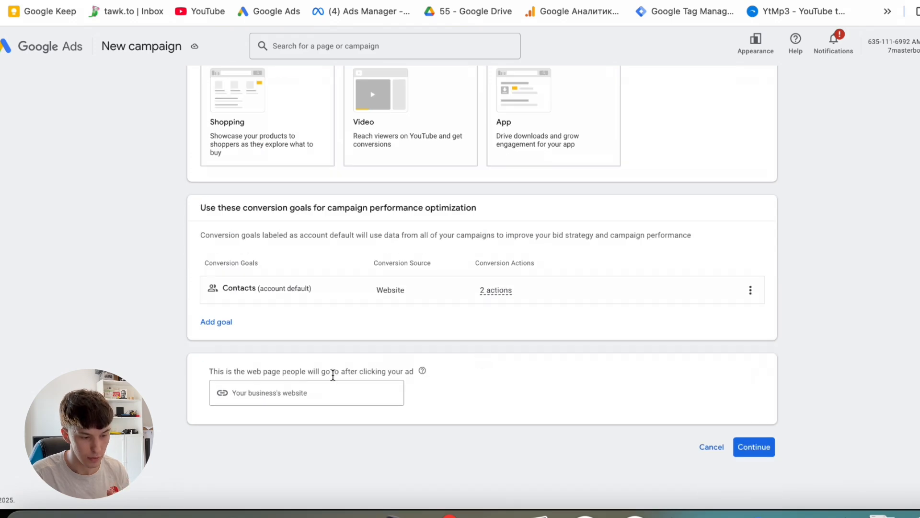
pyautogui.click(298, 392)
pyautogui.write('nike.co')
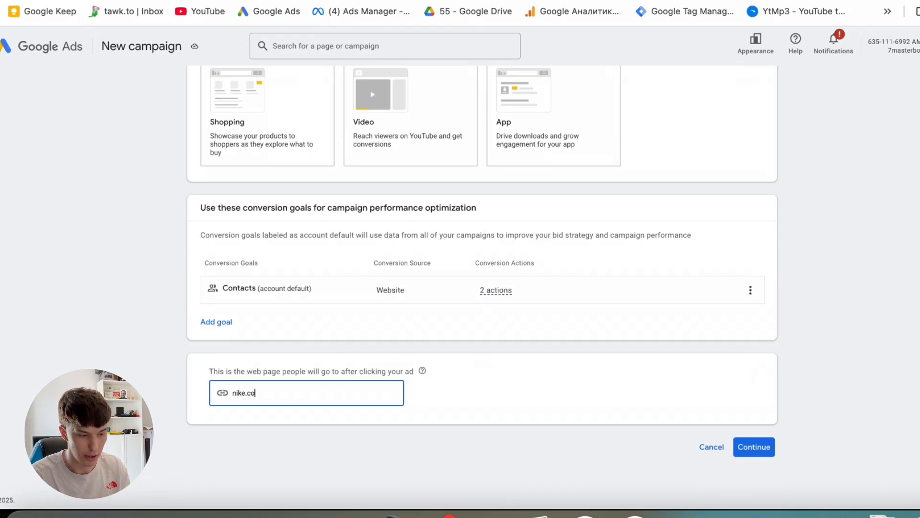
pyautogui.write('m')
pyautogui.click(752, 445)
pyautogui.scroll(-3, 470, 367)
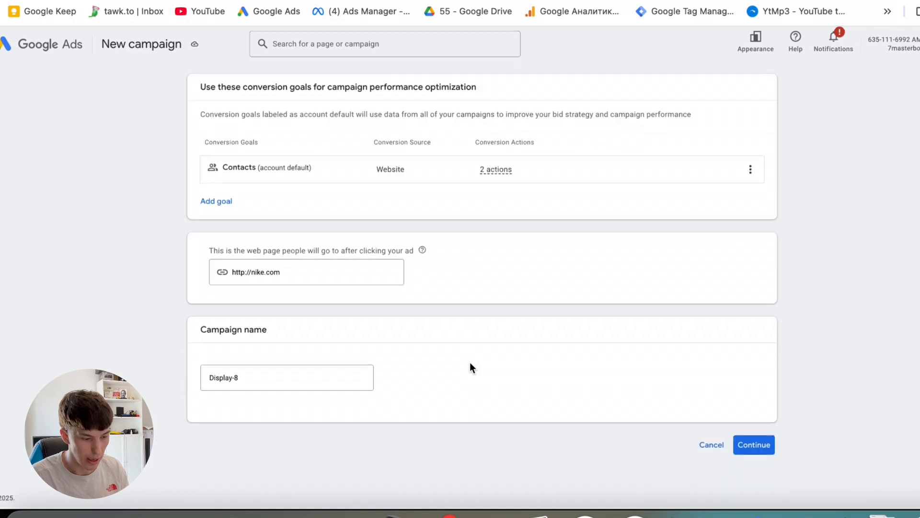
# Name the campaign GDN Dynamic Remarketing and start it as a new campaign instead of finishing a saved draft.
pyautogui.doubleClick(263, 380)
pyautogui.hotkey('ctrl', 'a')
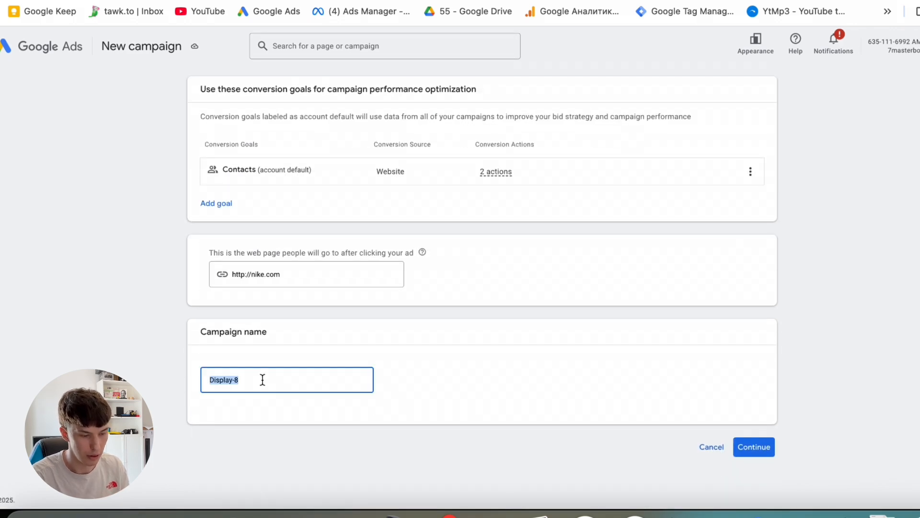
pyautogui.write('GDN Dynam')
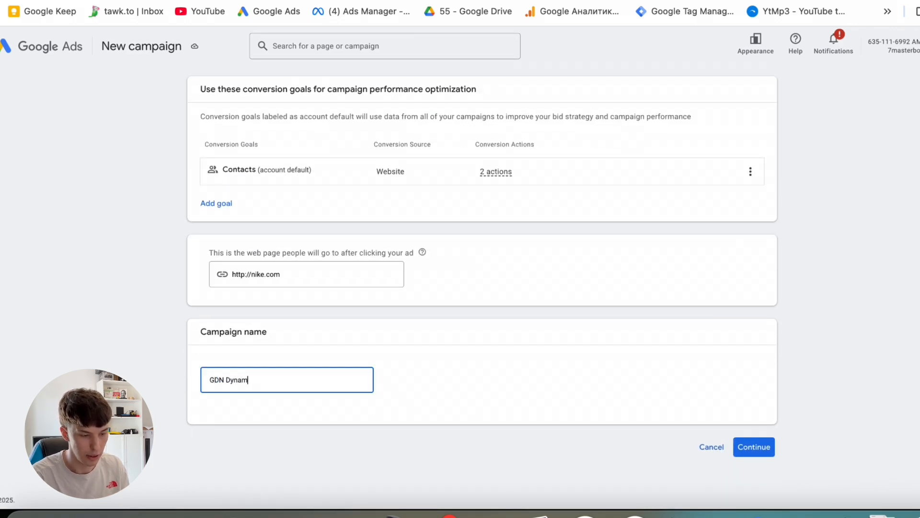
pyautogui.write('ic Remark')
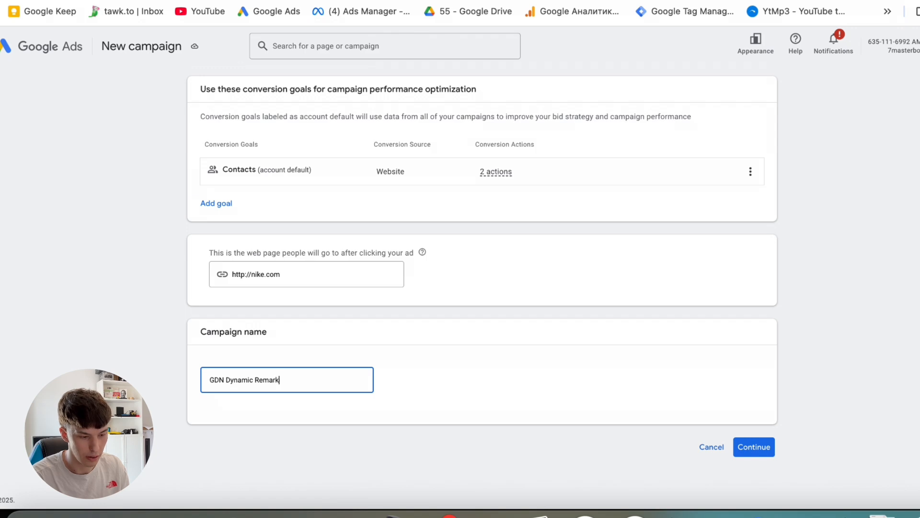
pyautogui.write('eting')
pyautogui.click(762, 447)
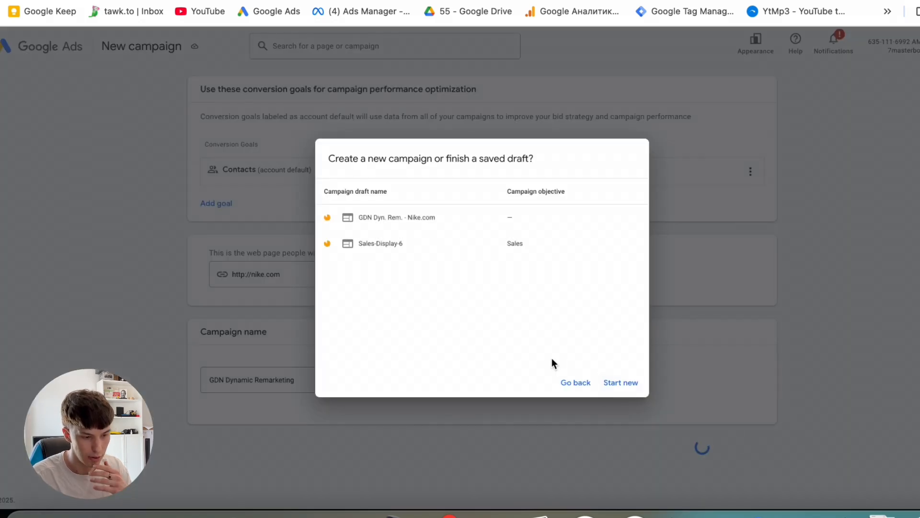
pyautogui.click(616, 384)
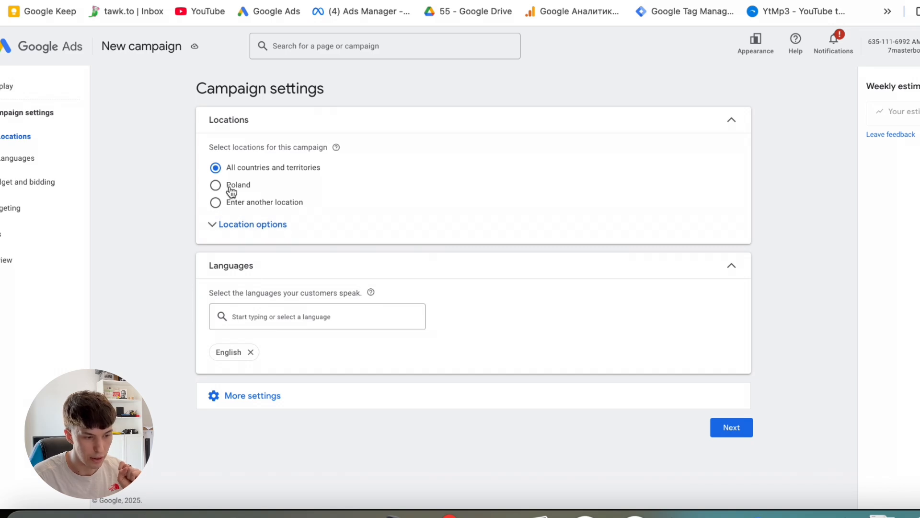
# Target Poland and limit the location option to Presence: people in or regularly in the included locations.
pyautogui.click(230, 188)
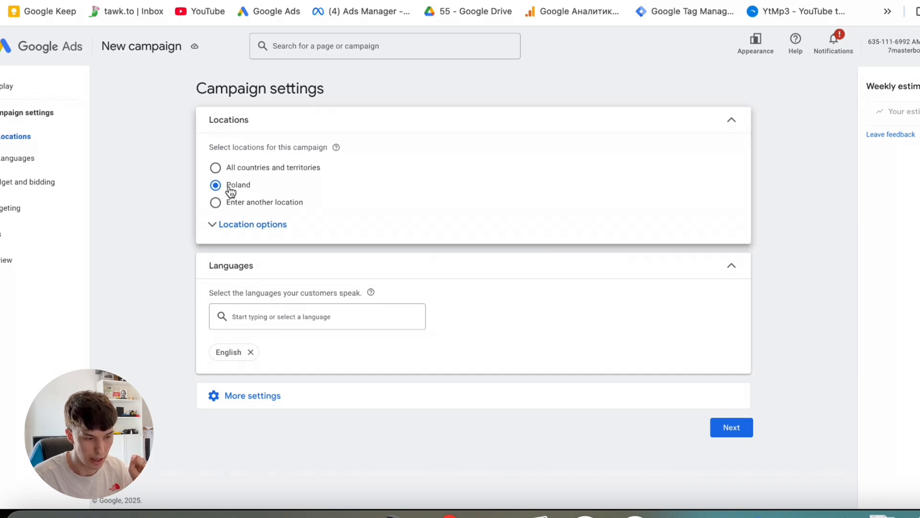
pyautogui.click(229, 227)
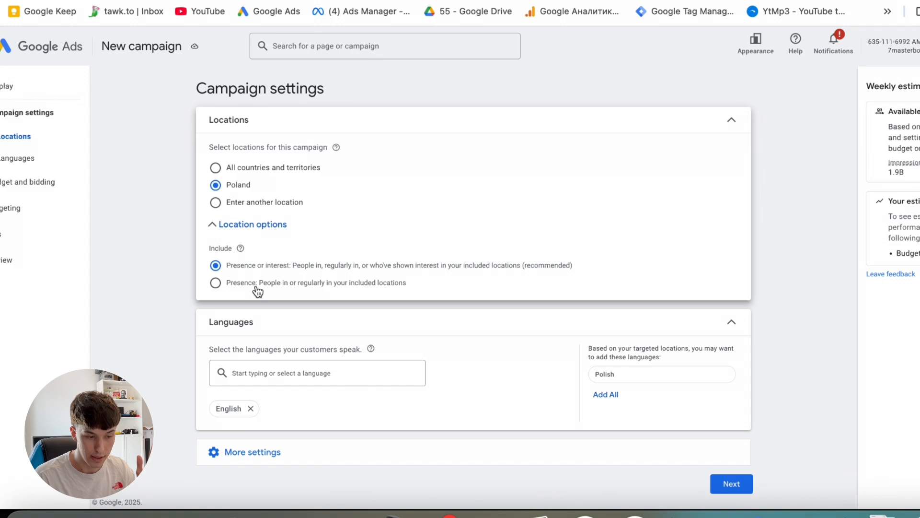
pyautogui.click(258, 287)
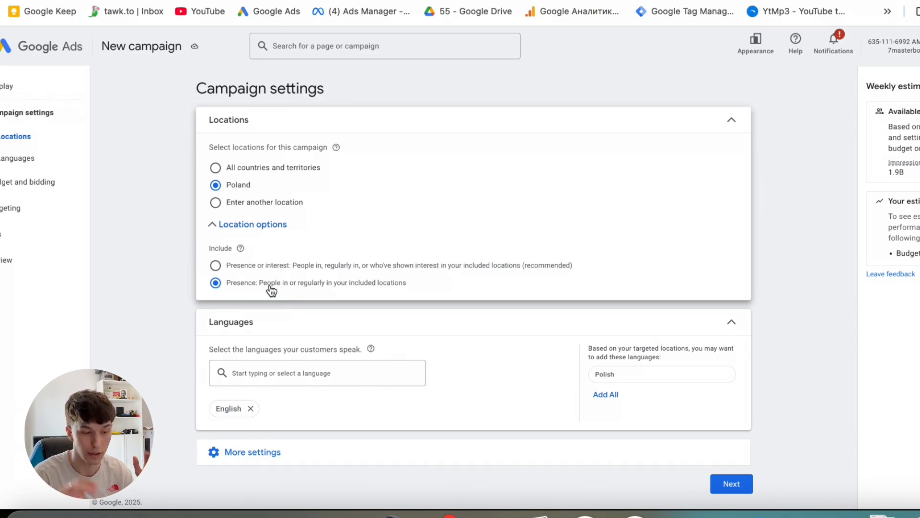
# Remove English from the campaign languages and leave the language choice at all languages.
pyautogui.click(250, 409)
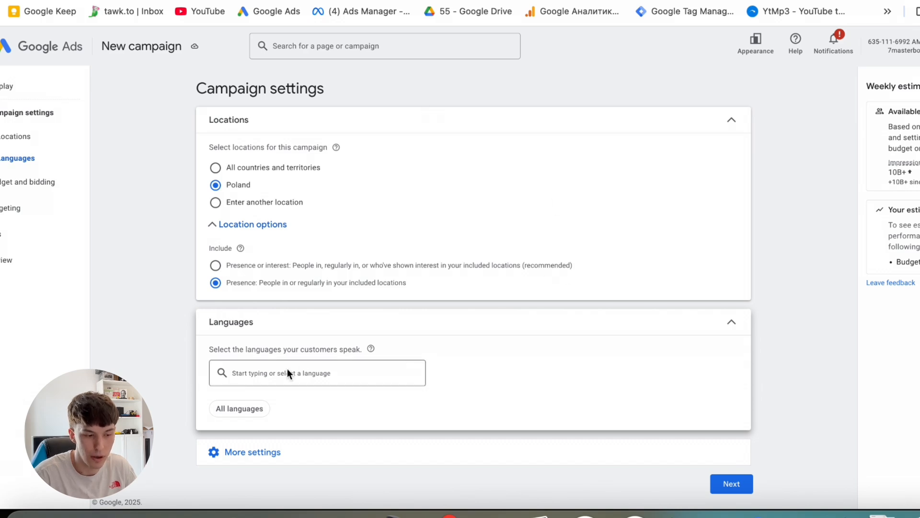
pyautogui.click(272, 378)
pyautogui.click(316, 405)
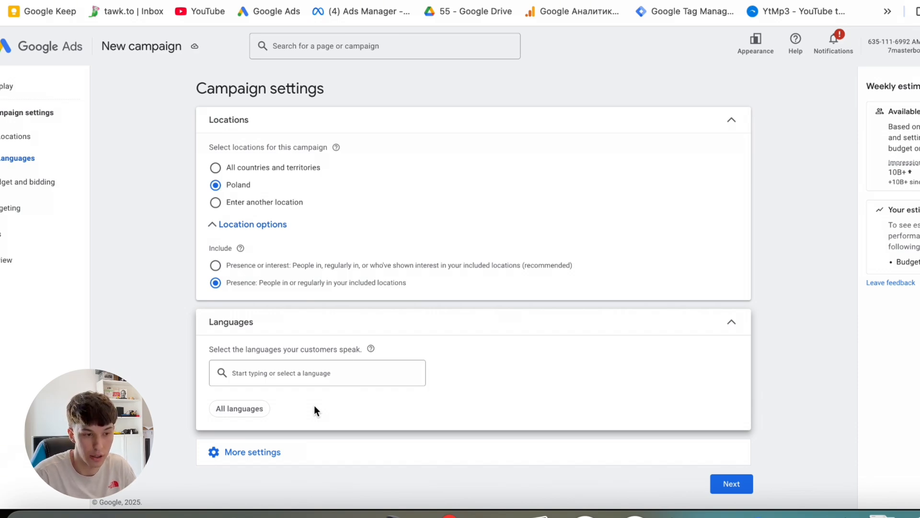
pyautogui.scroll(-1, 236, 389)
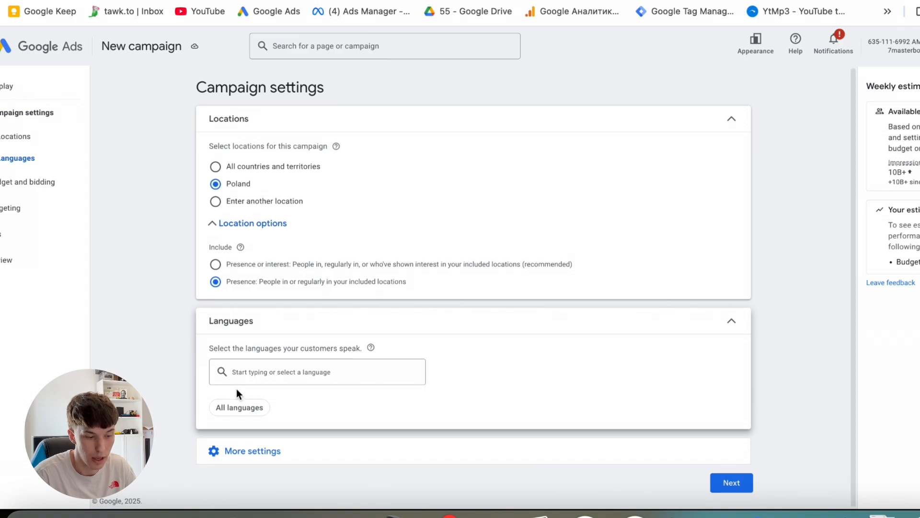
# Enable the dynamic ads feed for personalized ads in the additional campaign settings and select the Sterylni.pl data feed.
pyautogui.click(264, 452)
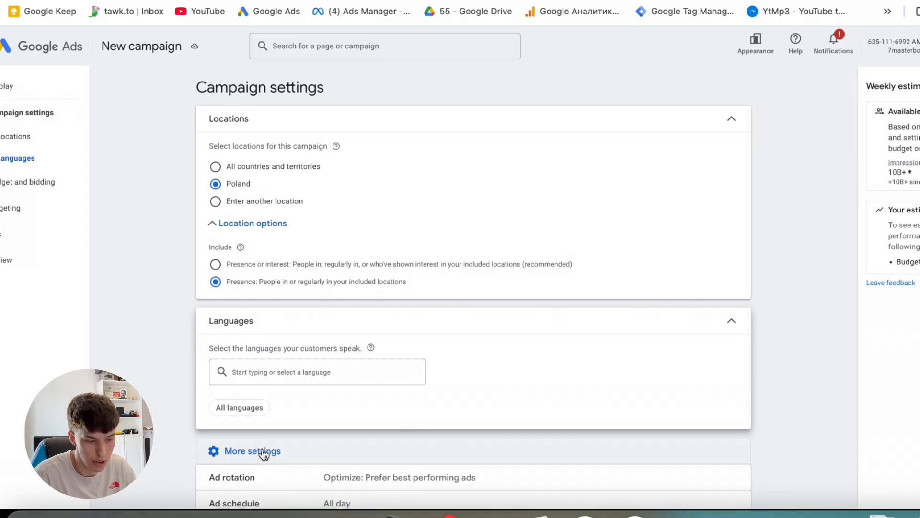
pyautogui.scroll(-4, 263, 452)
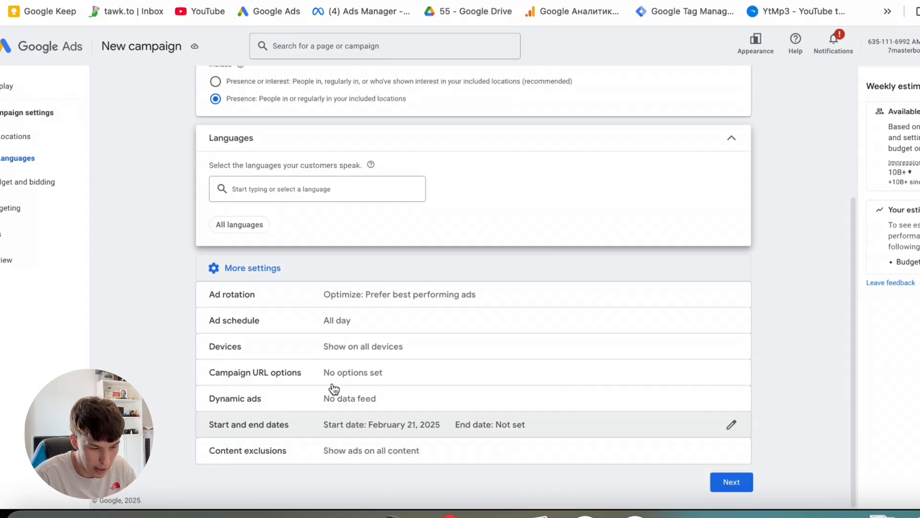
pyautogui.click(365, 396)
pyautogui.click(246, 413)
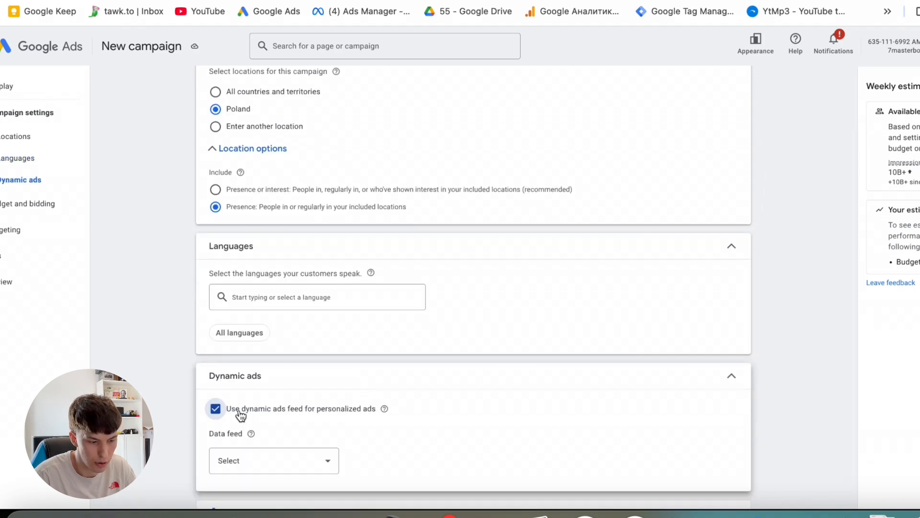
pyautogui.scroll(-2, 254, 407)
pyautogui.click(257, 400)
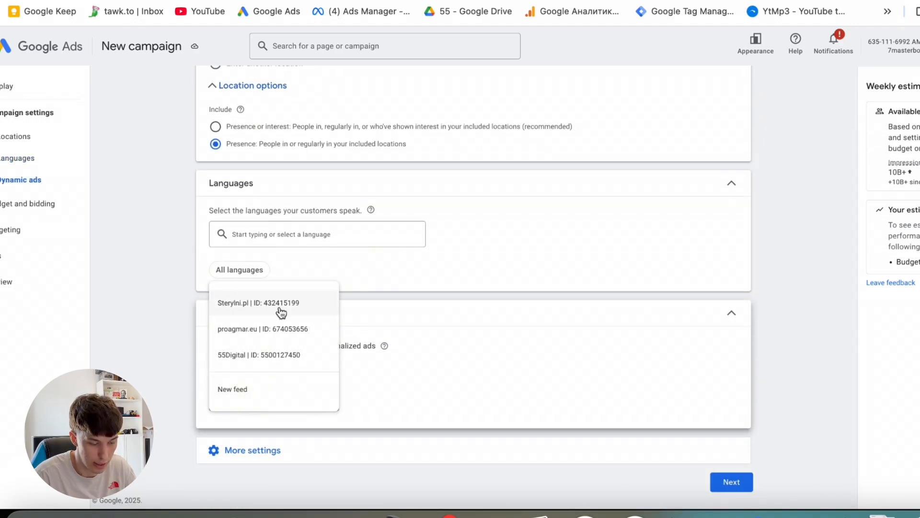
pyautogui.click(282, 313)
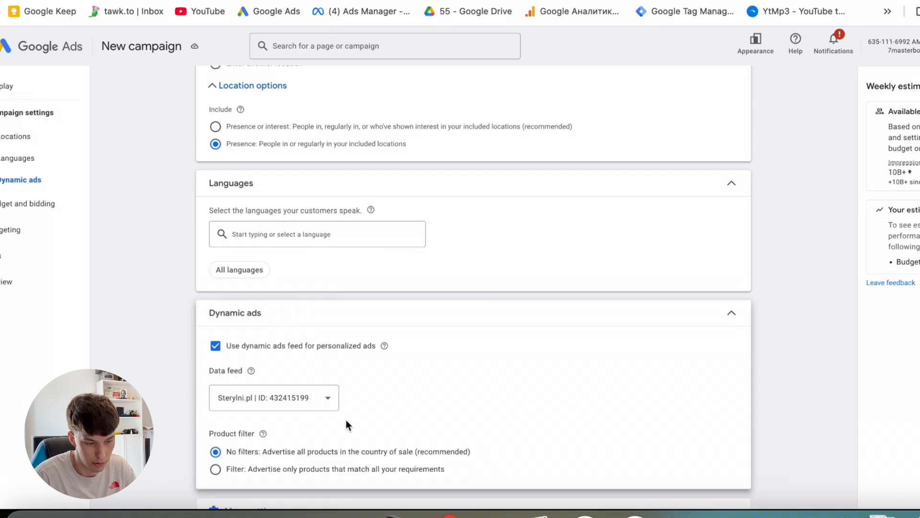
# Try a product filter with a Labels condition, and return to advertising all products without filters.
pyautogui.scroll(-1, 291, 424)
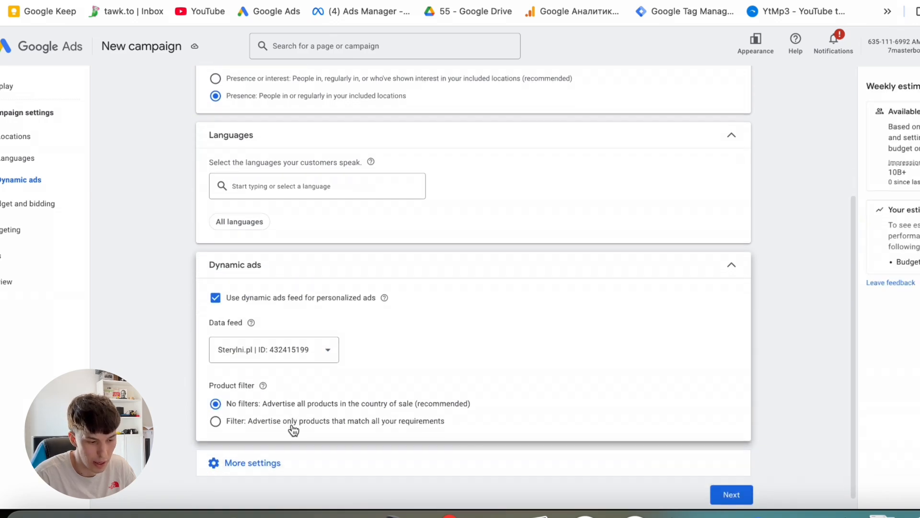
pyautogui.click(266, 426)
pyautogui.scroll(-1, 264, 421)
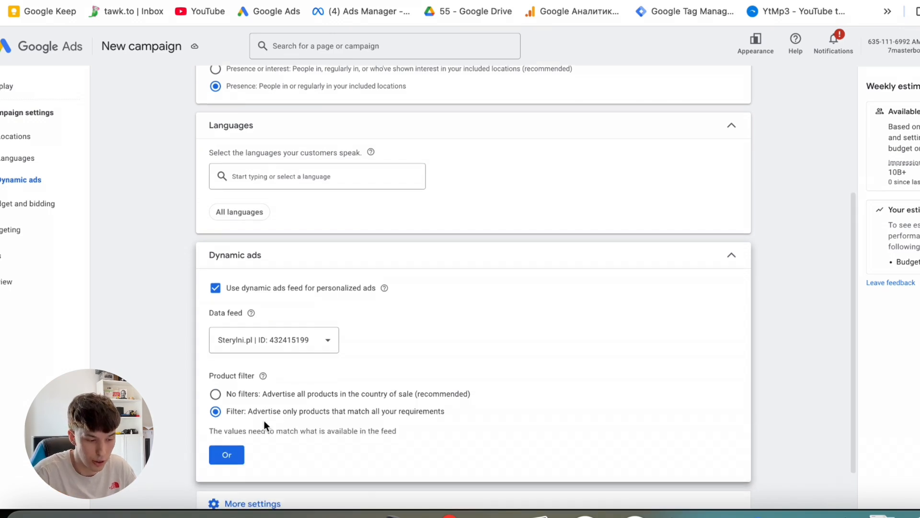
pyautogui.click(232, 417)
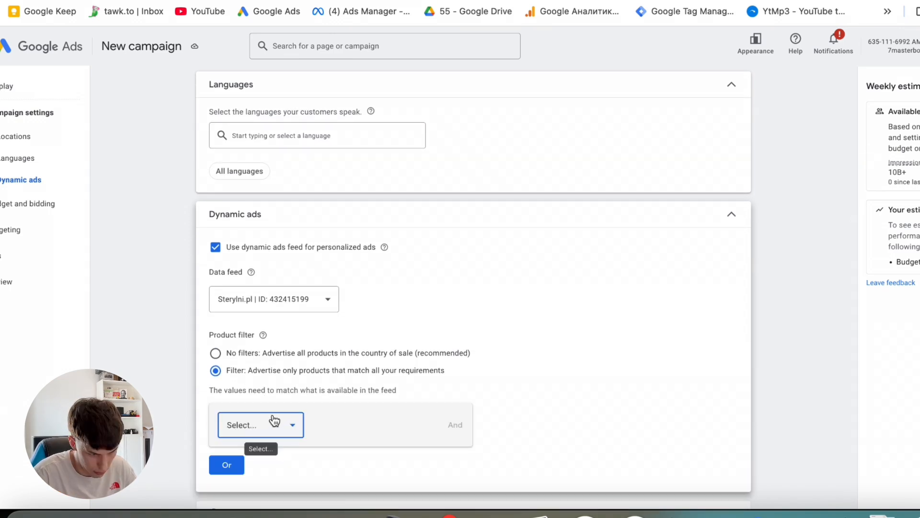
pyautogui.click(269, 421)
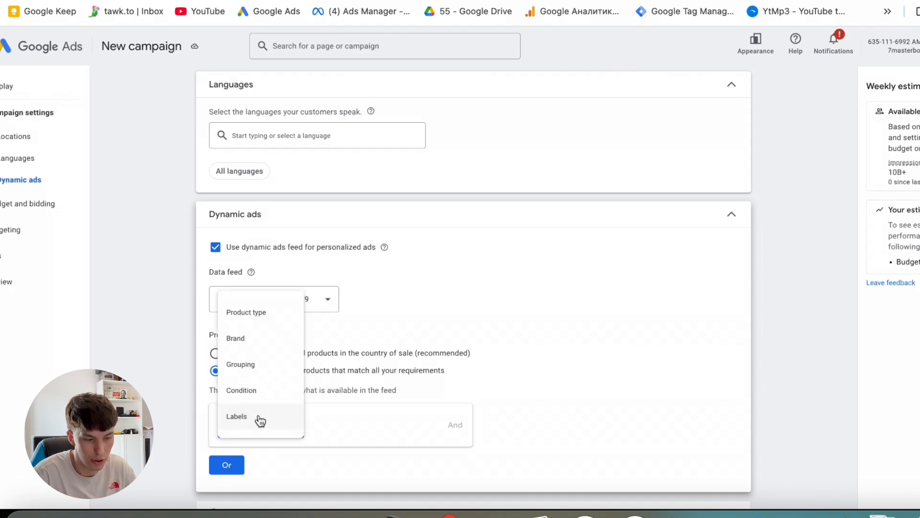
pyautogui.click(259, 417)
pyautogui.click(364, 424)
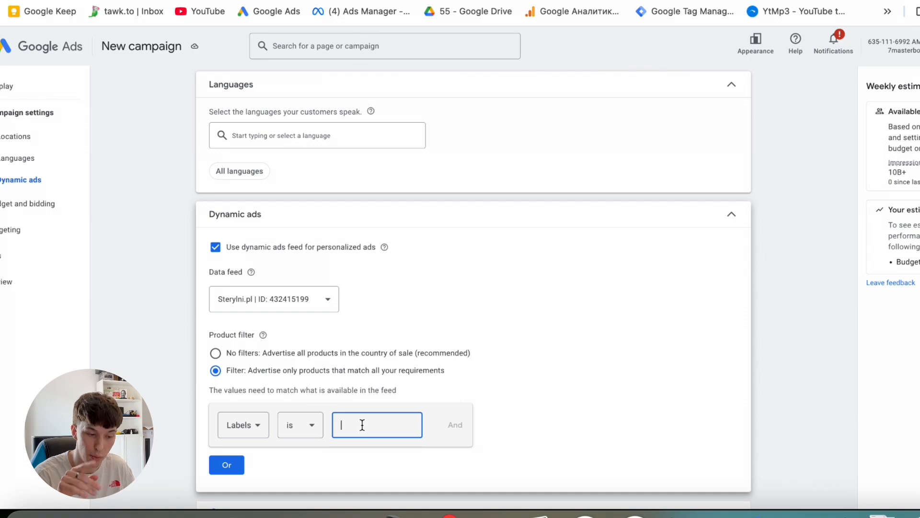
pyautogui.click(216, 353)
# Examine the content exclusion options in the additional settings without excluding any content.
pyautogui.click(269, 449)
pyautogui.scroll(-3, 294, 460)
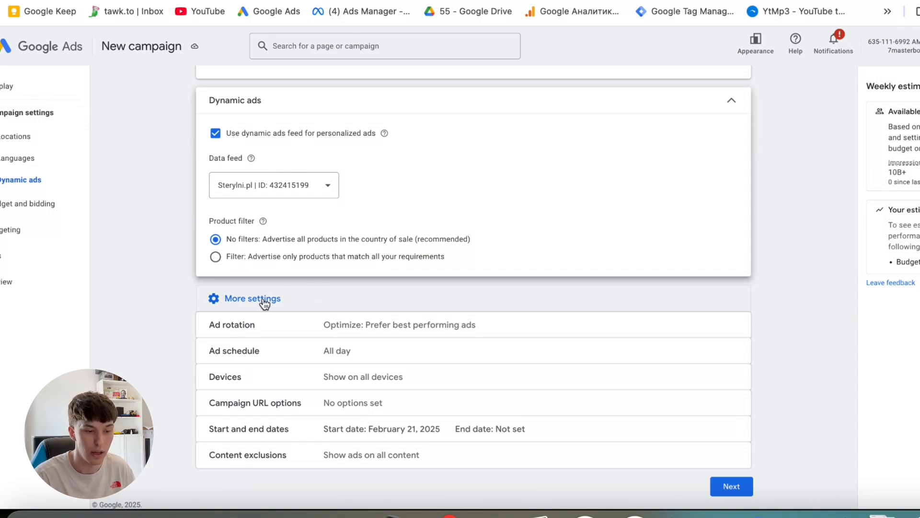
pyautogui.scroll(-1, 421, 357)
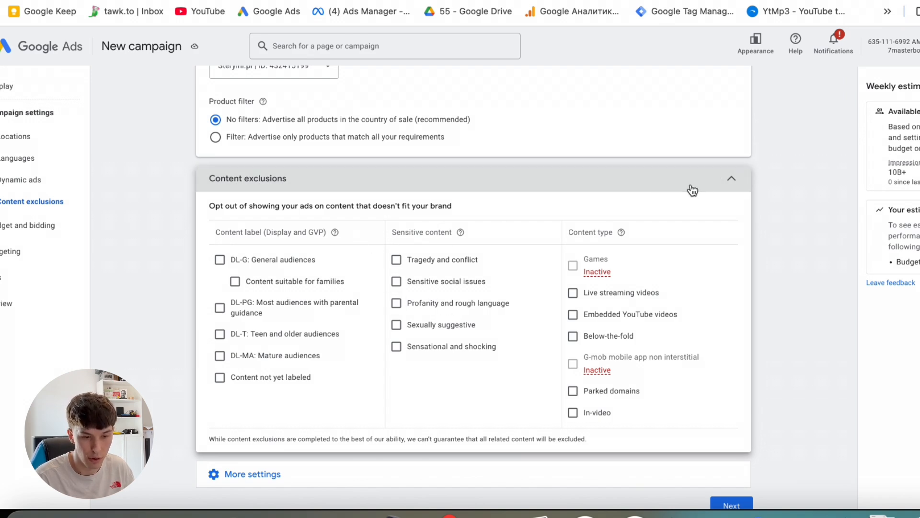
pyautogui.click(709, 183)
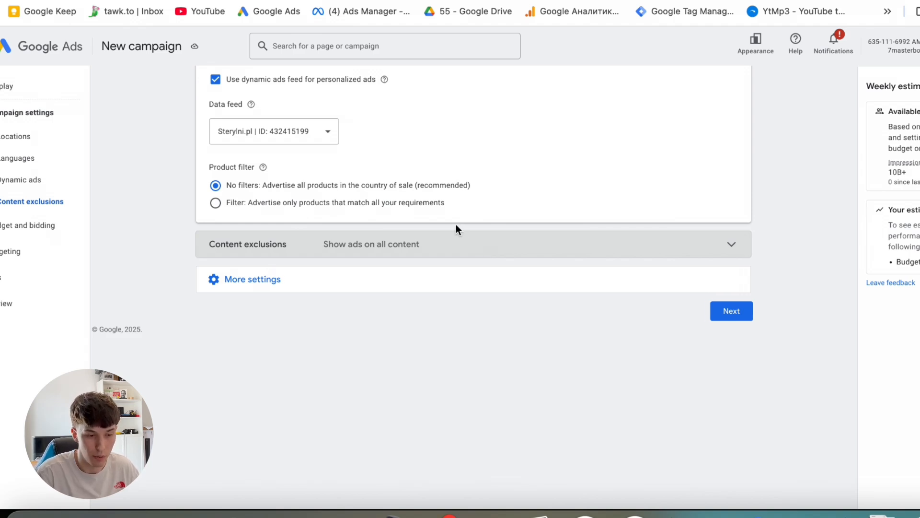
pyautogui.click(379, 249)
pyautogui.click(398, 237)
# Set specific device targeting for the campaign and exclude tablets.
pyautogui.click(368, 282)
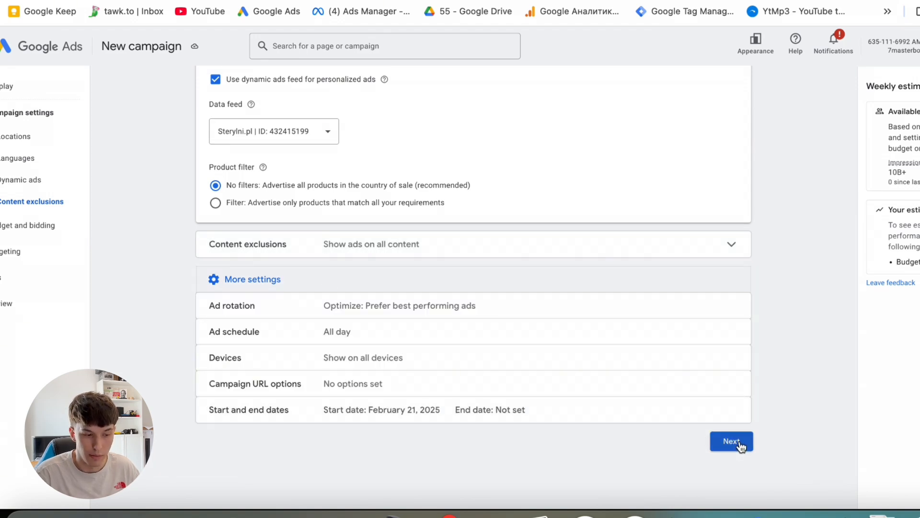
pyautogui.click(496, 360)
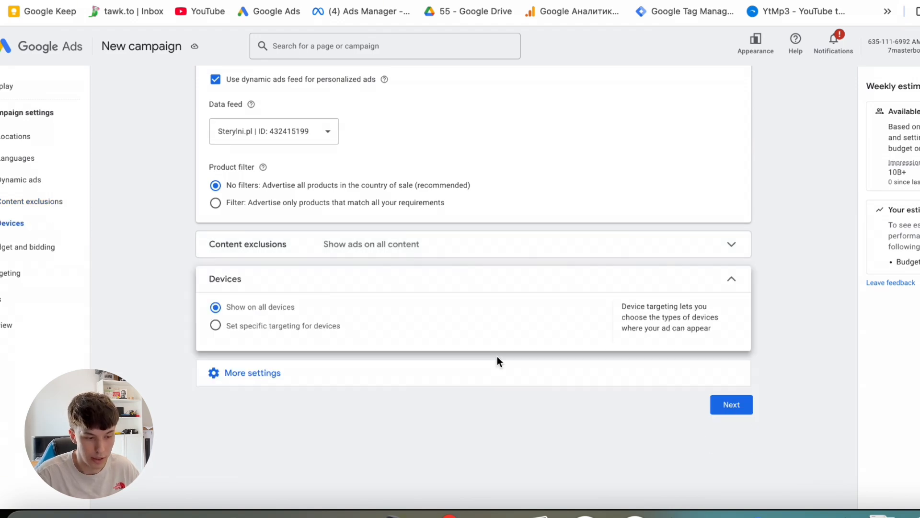
pyautogui.click(294, 324)
pyautogui.scroll(-1, 272, 389)
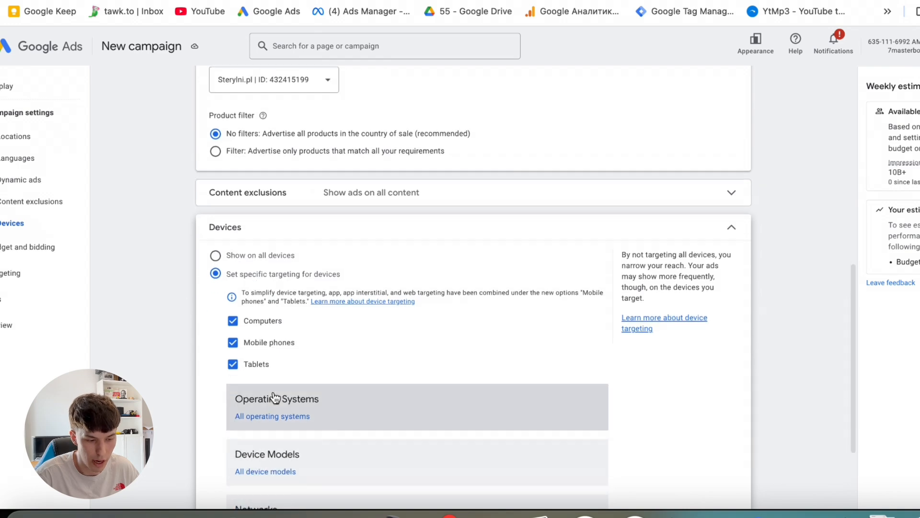
pyautogui.click(234, 365)
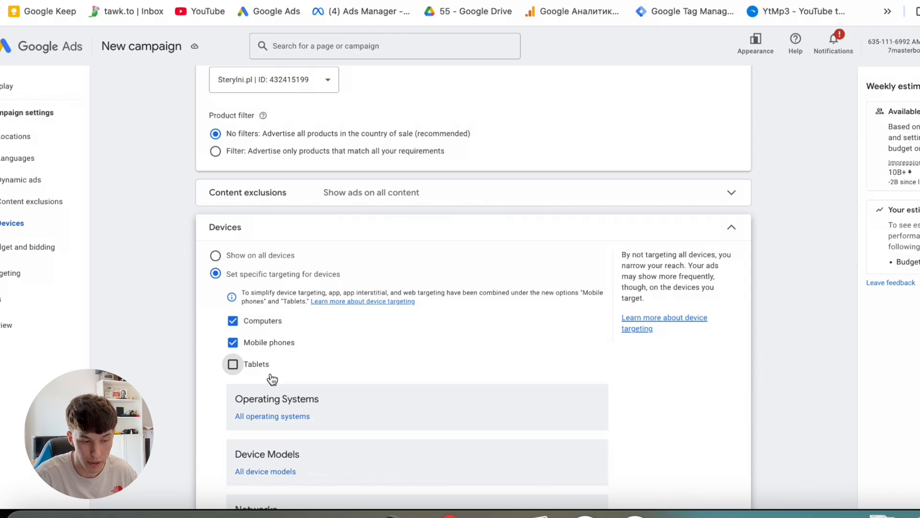
# Show the additional campaign settings, proceed to the budget and bidding stage, and hide the overdue payment notice.
pyautogui.scroll(-3, 272, 379)
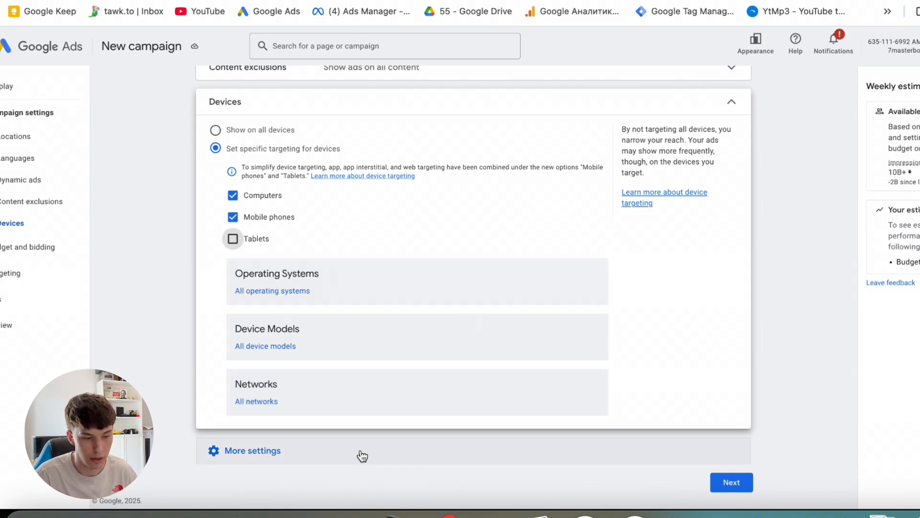
pyautogui.click(310, 453)
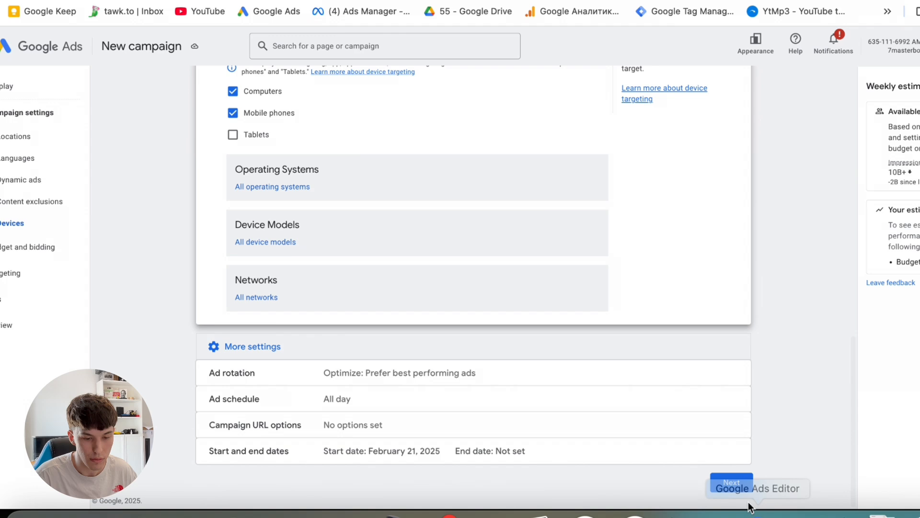
pyautogui.click(738, 488)
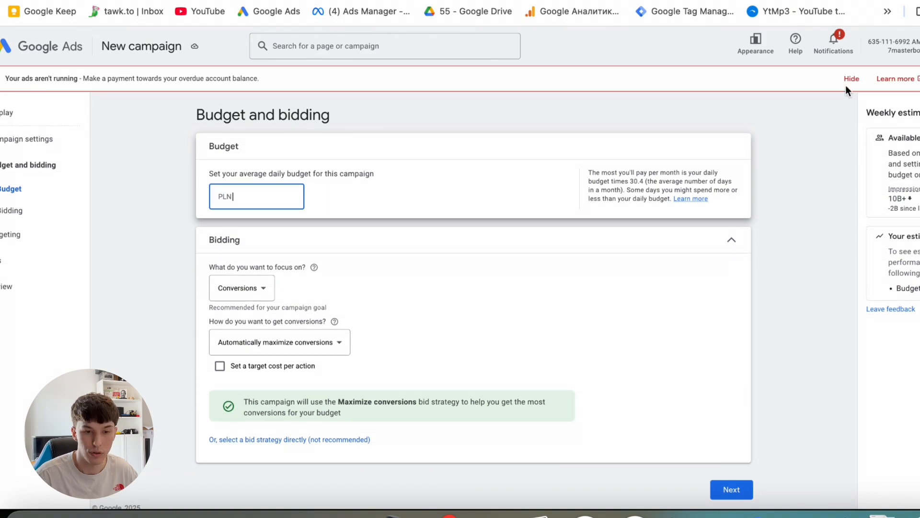
pyautogui.click(852, 82)
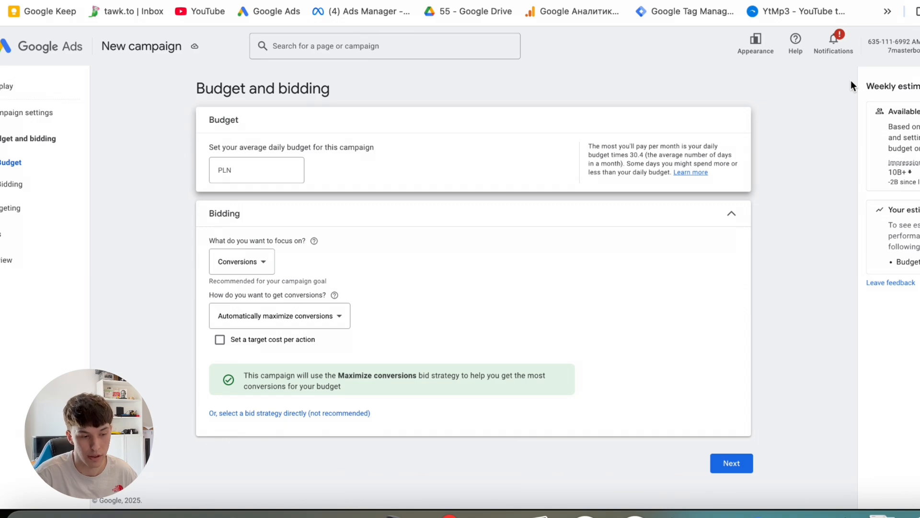
# Examine the daily budget setting and the bidding focus options, keeping Conversions as the focus.
pyautogui.click(279, 169)
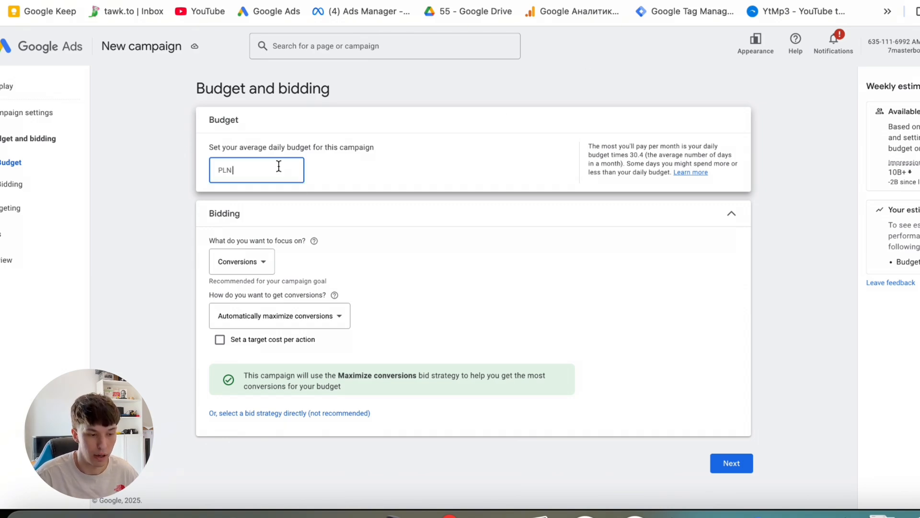
pyautogui.click(267, 267)
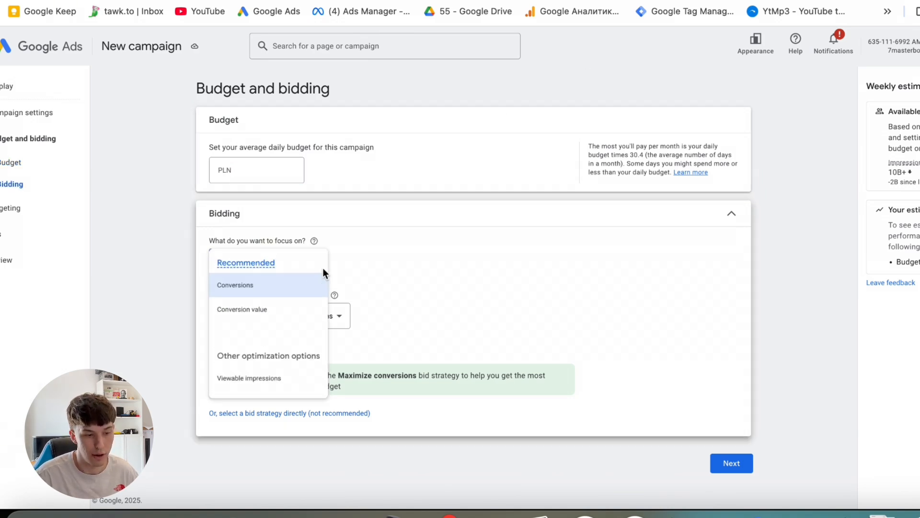
pyautogui.click(360, 266)
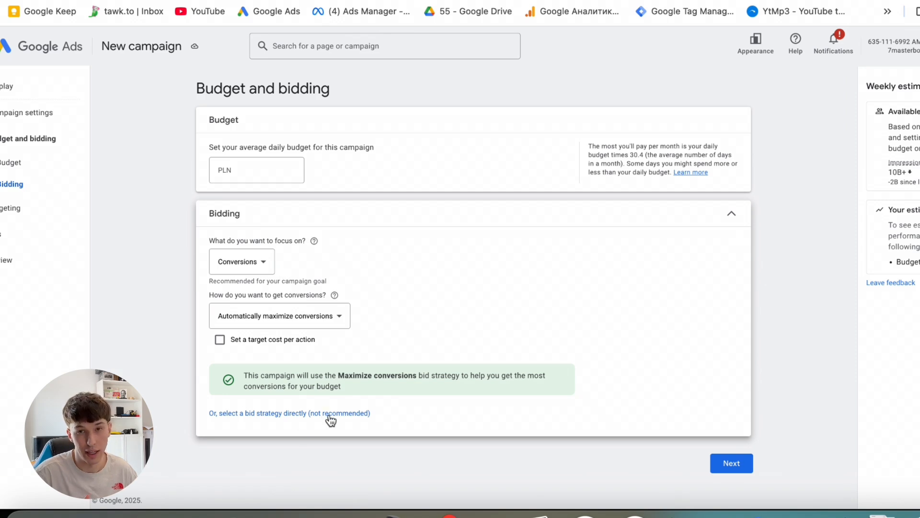
# Select a bid strategy directly, trying Maximize clicks before choosing Maximize conversions, and proceed to targeting.
pyautogui.click(330, 414)
pyautogui.click(268, 282)
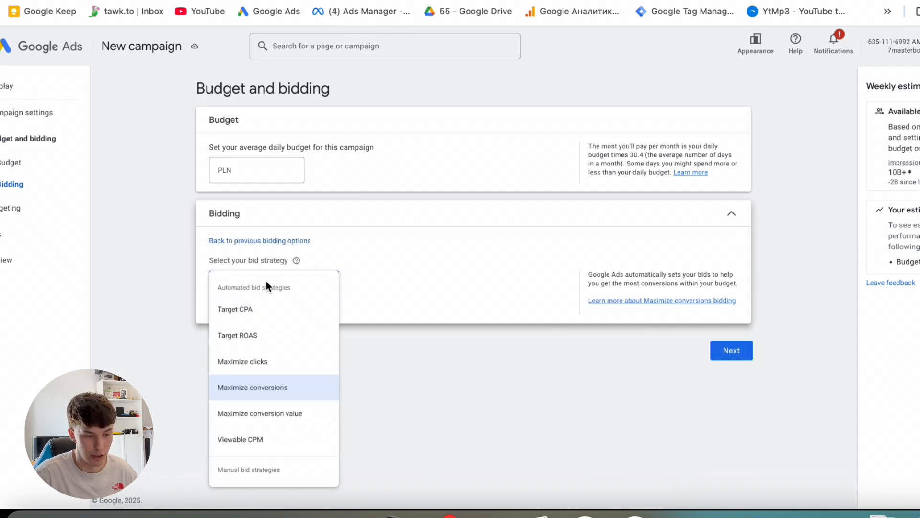
pyautogui.click(294, 364)
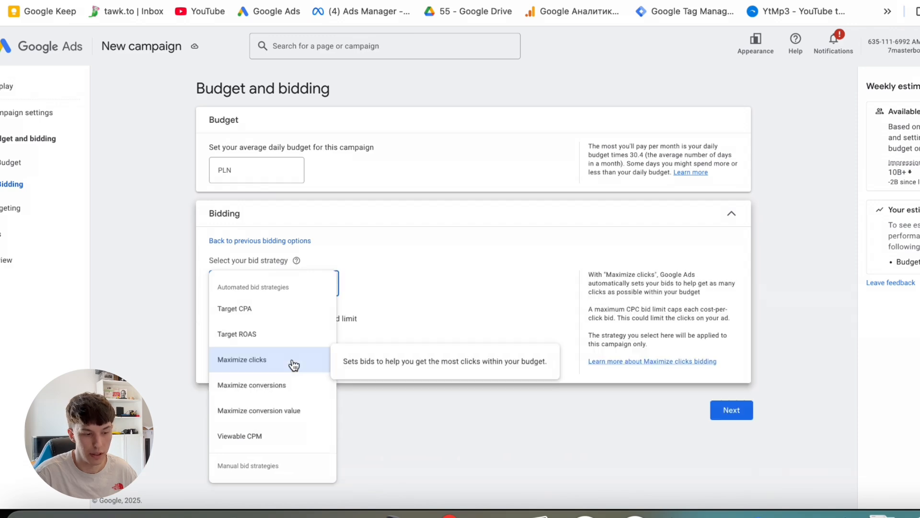
pyautogui.click(266, 292)
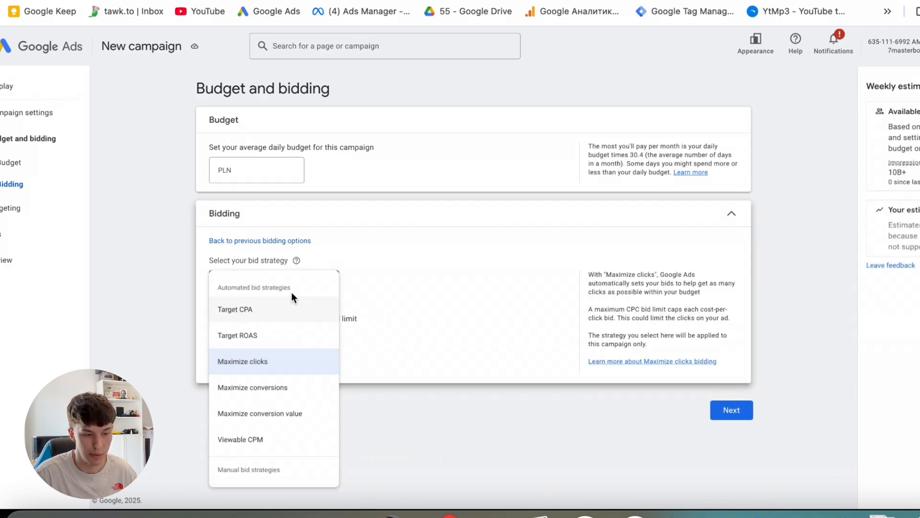
pyautogui.click(386, 298)
pyautogui.click(319, 284)
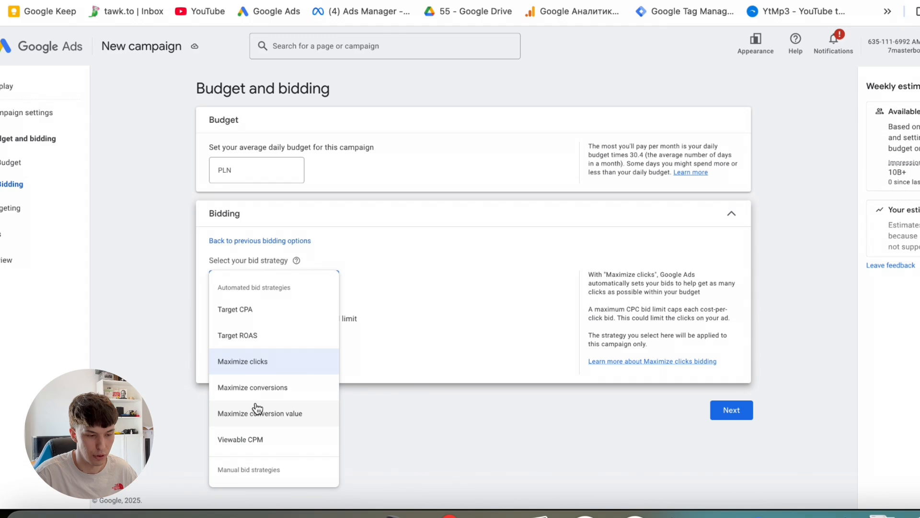
pyautogui.click(271, 390)
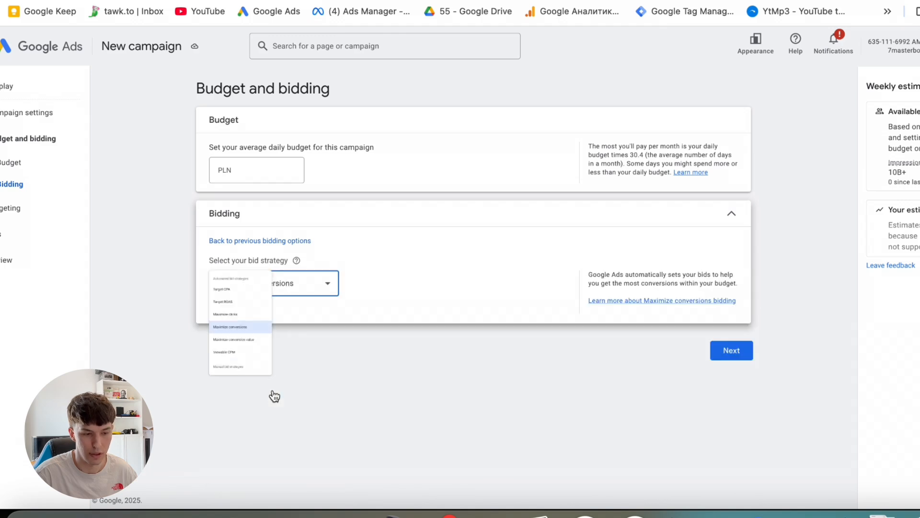
pyautogui.click(731, 350)
# Add audience segment targeting and browse the website visitors among the segments that have interacted with the business.
pyautogui.click(374, 248)
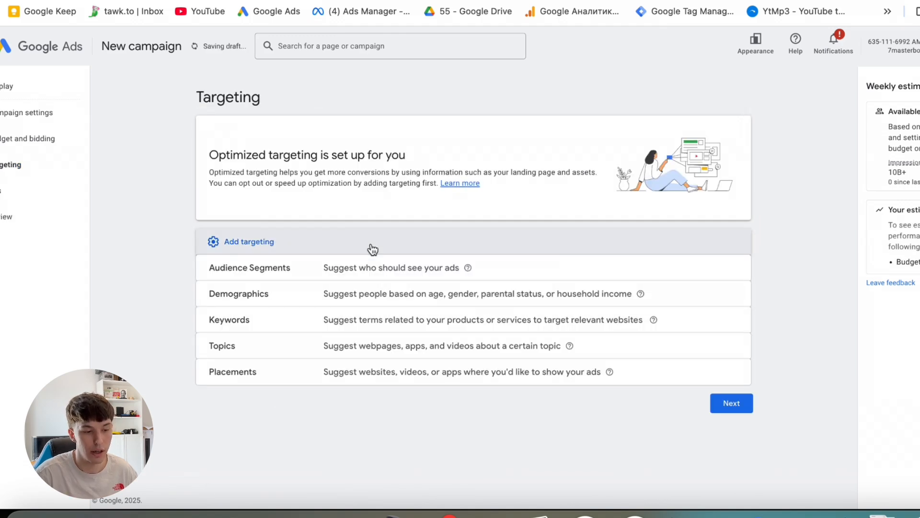
pyautogui.click(294, 277)
pyautogui.click(281, 233)
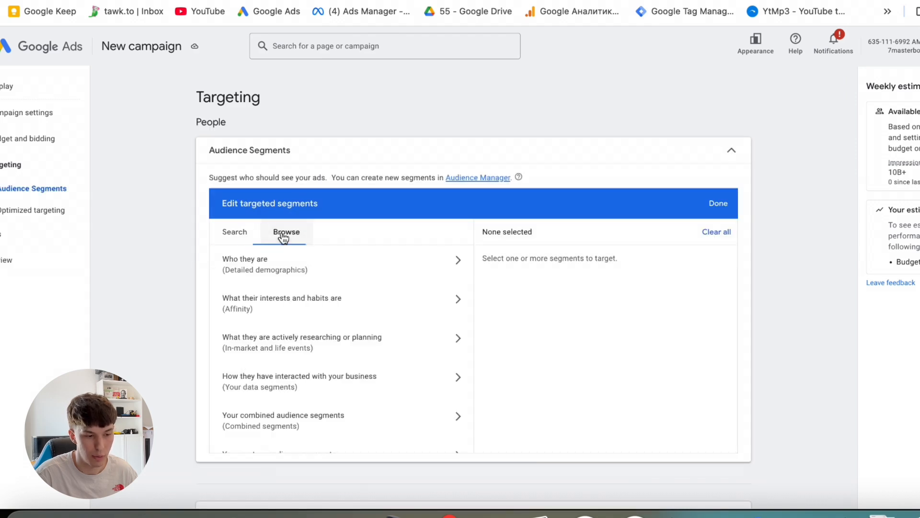
pyautogui.click(317, 382)
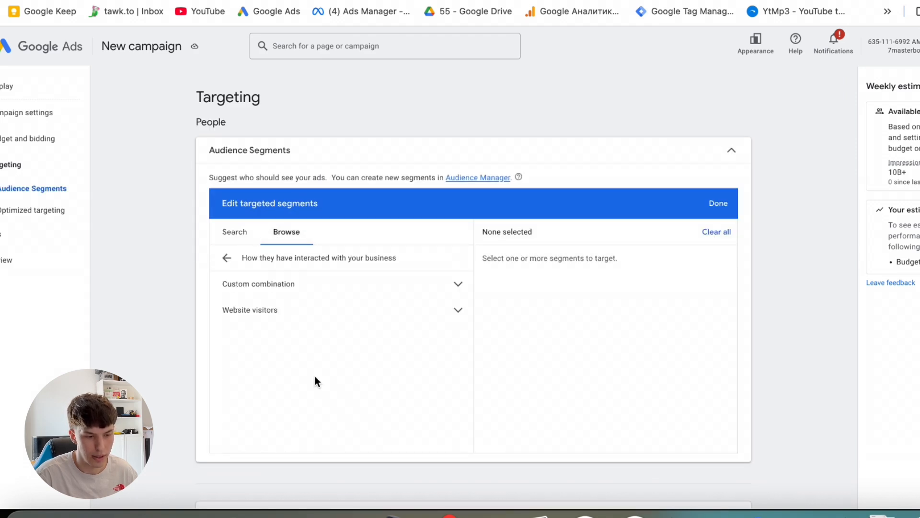
pyautogui.click(330, 315)
# Review the website visitor segments and target All visitors (Google Ads).
pyautogui.scroll(-1, 334, 388)
pyautogui.scroll(-1, 334, 388)
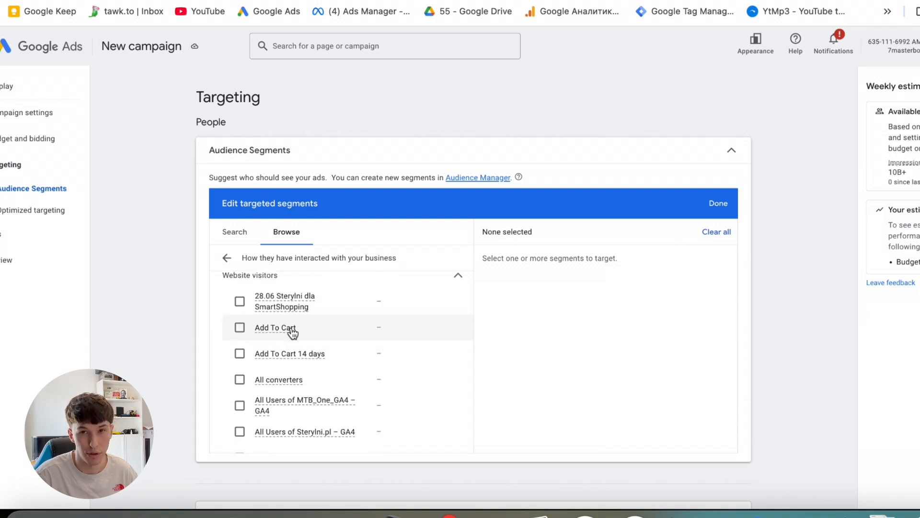
pyautogui.moveTo(288, 330)
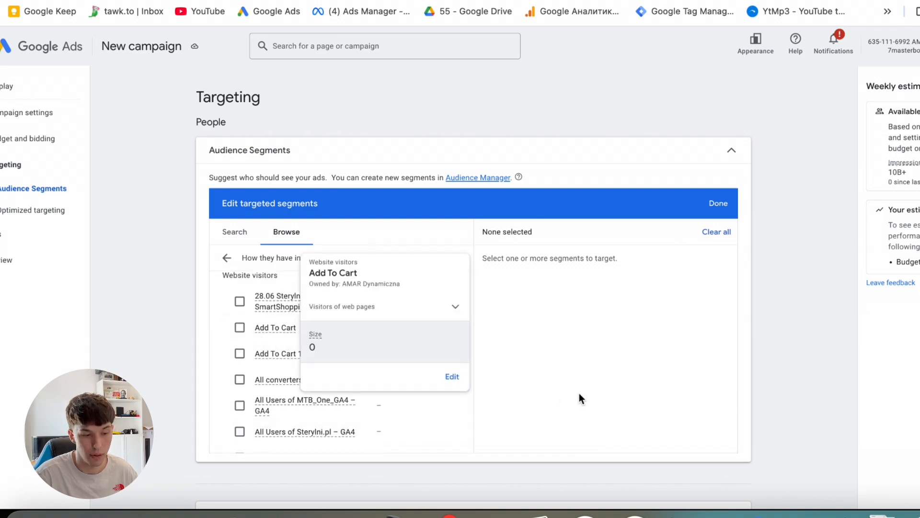
pyautogui.scroll(-2, 430, 440)
pyautogui.scroll(1, 431, 440)
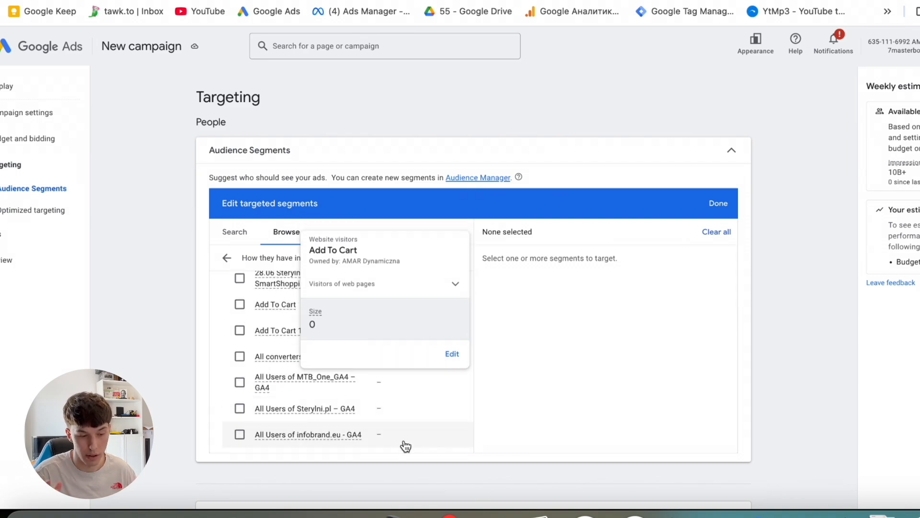
pyautogui.scroll(-3, 406, 446)
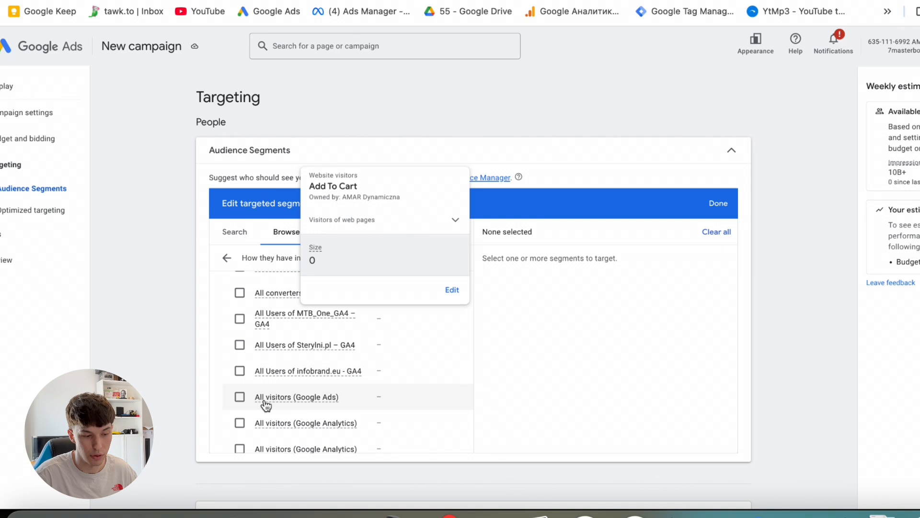
pyautogui.click(238, 398)
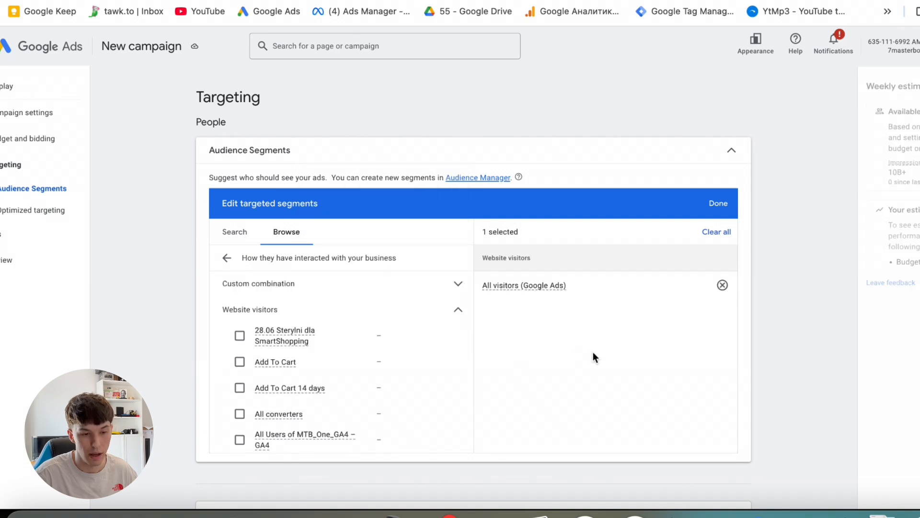
pyautogui.moveTo(525, 286)
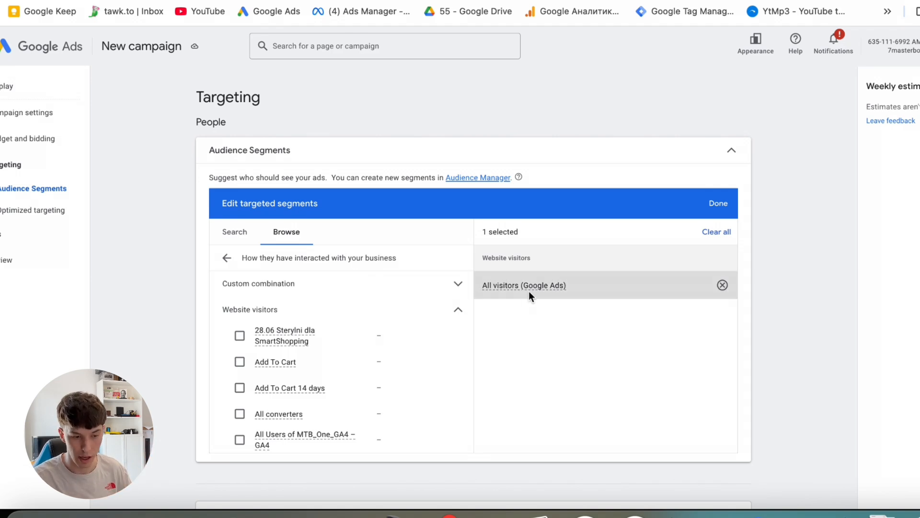
# Turn off optimized targeting for the campaign and review the targeted audience segment.
pyautogui.scroll(-2, 516, 339)
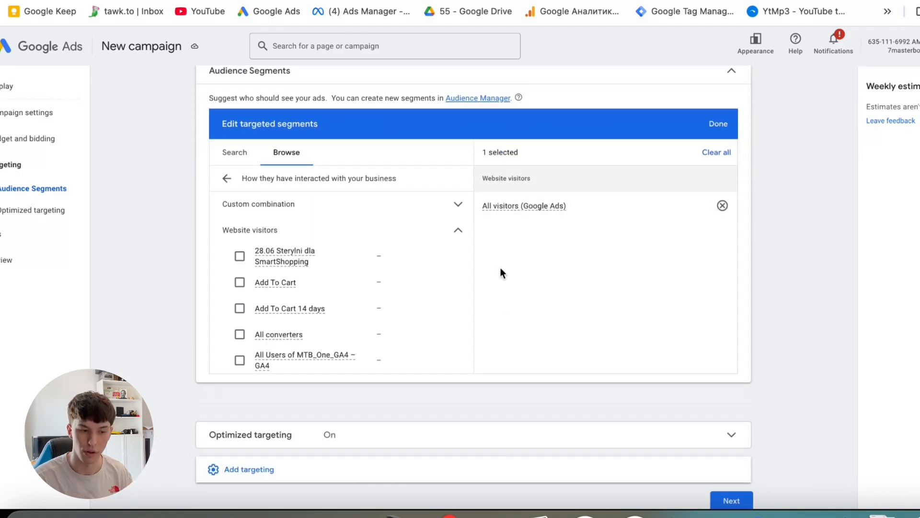
pyautogui.scroll(-1, 499, 298)
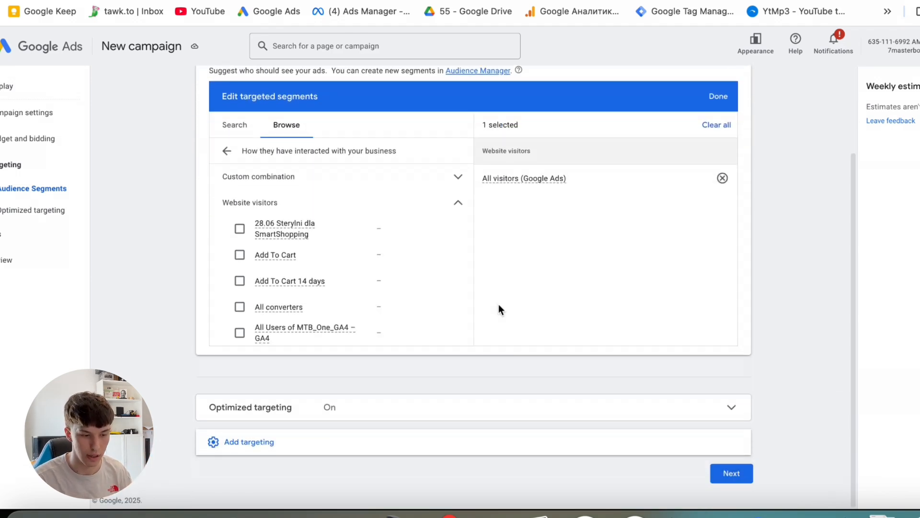
pyautogui.click(327, 409)
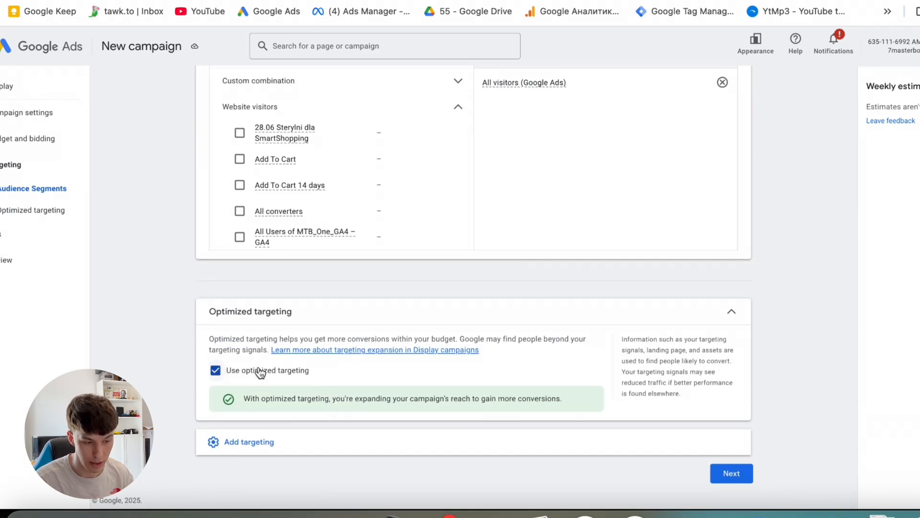
pyautogui.click(243, 377)
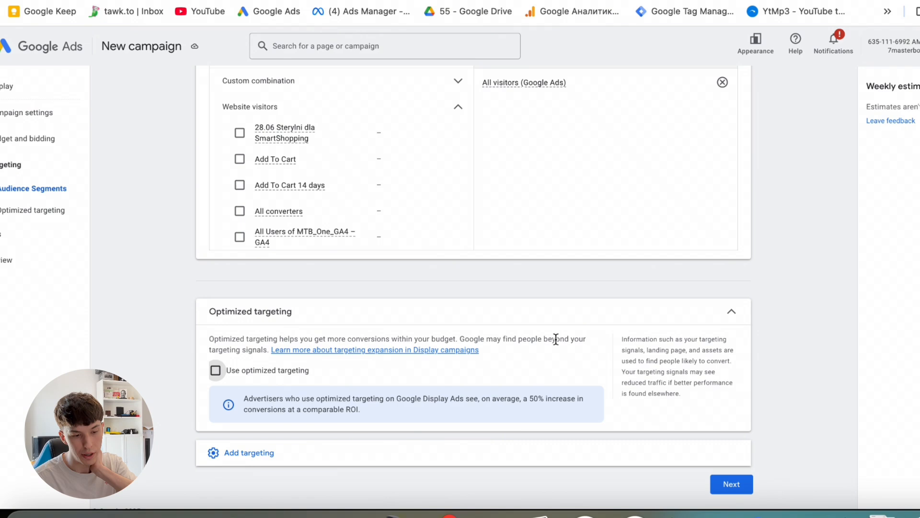
pyautogui.scroll(4, 586, 341)
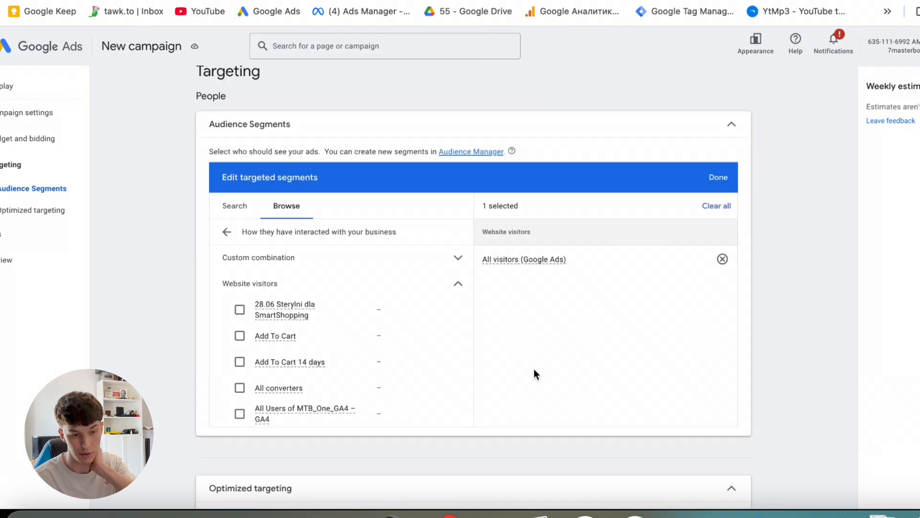
pyautogui.scroll(-4, 534, 369)
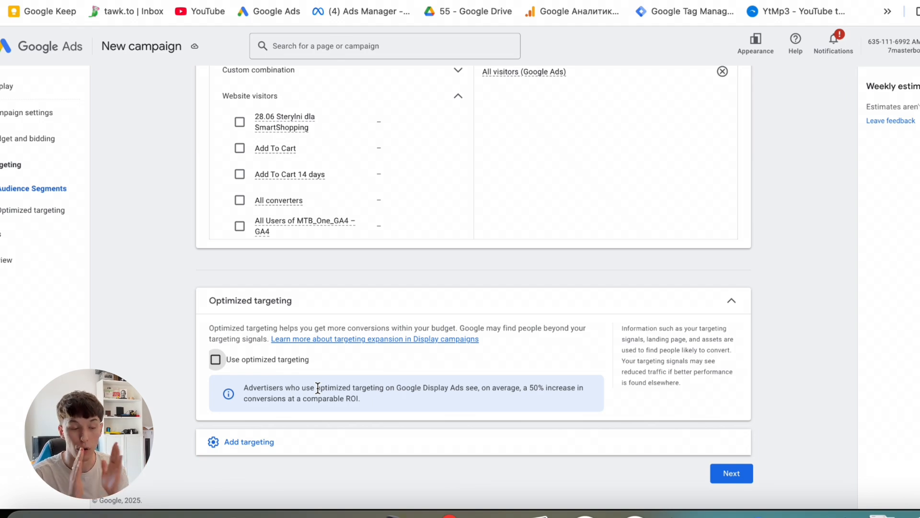
# Examine the placement targeting options, including the Apple App Store app categories, without selecting any placements.
pyautogui.click(270, 445)
pyautogui.scroll(-3, 267, 442)
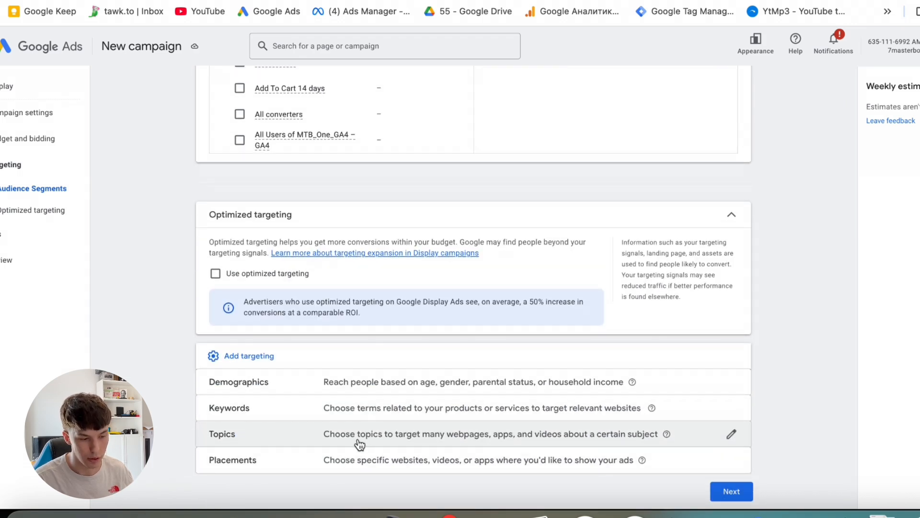
pyautogui.click(356, 460)
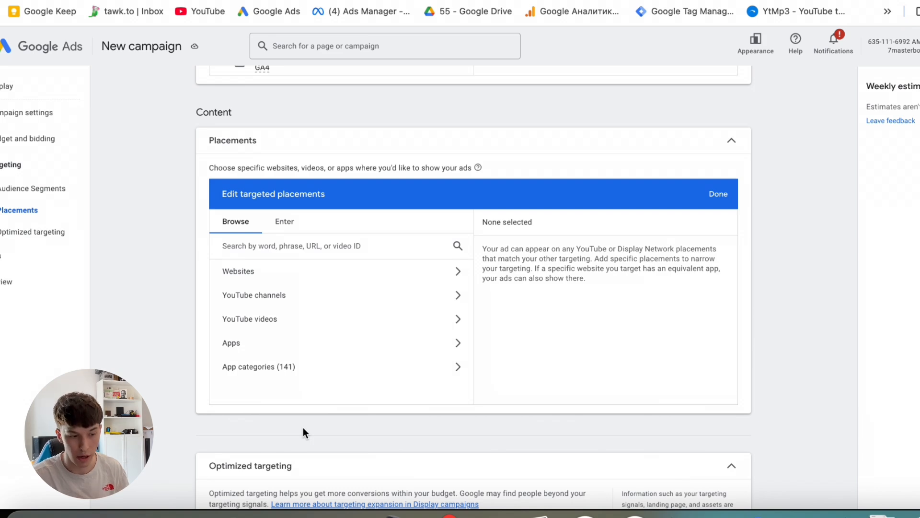
pyautogui.click(320, 380)
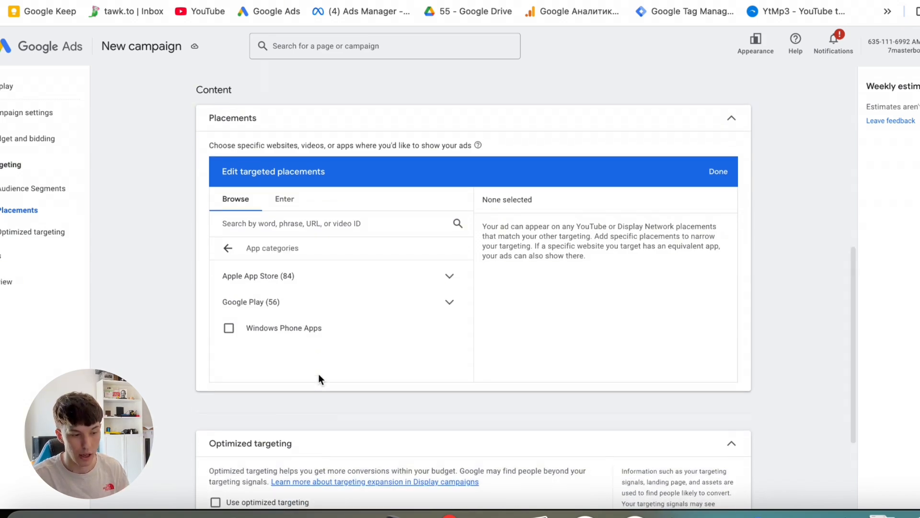
pyautogui.click(343, 274)
pyautogui.scroll(-3, 331, 288)
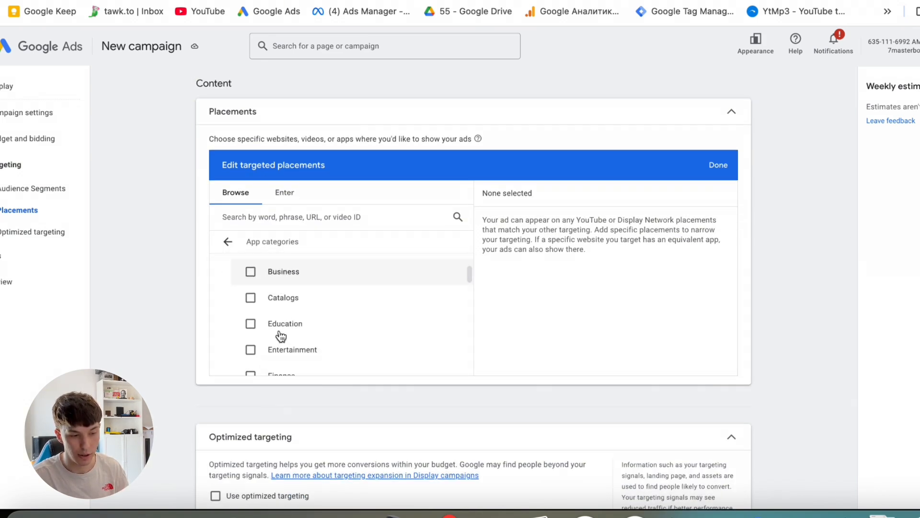
pyautogui.scroll(6, 281, 282)
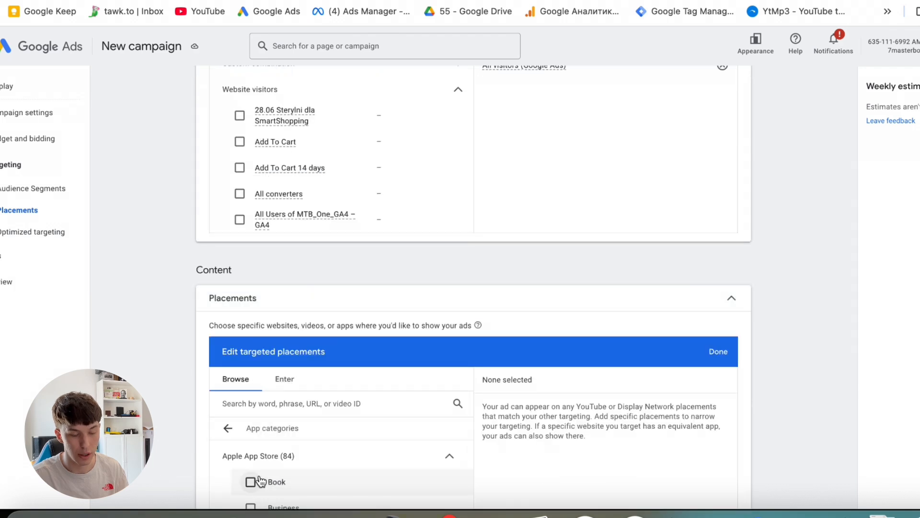
pyautogui.scroll(-2, 269, 480)
pyautogui.scroll(4, 307, 475)
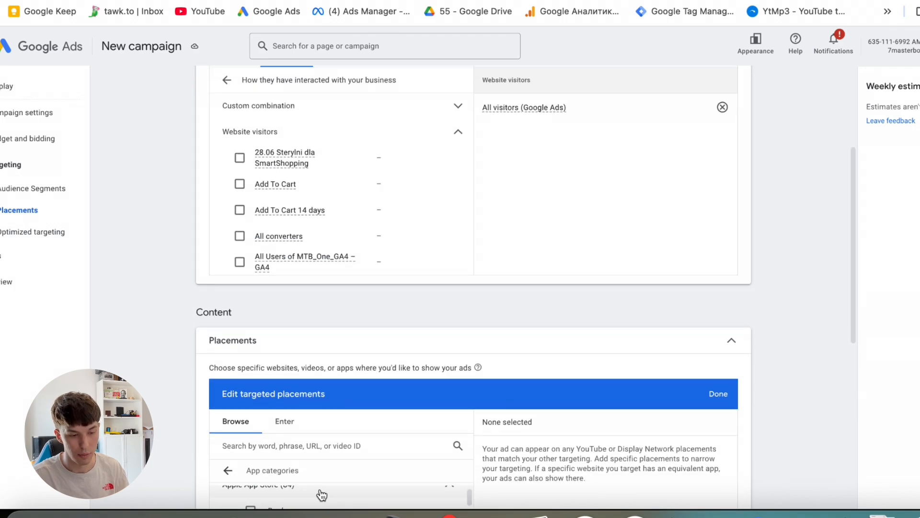
pyautogui.scroll(-4, 608, 399)
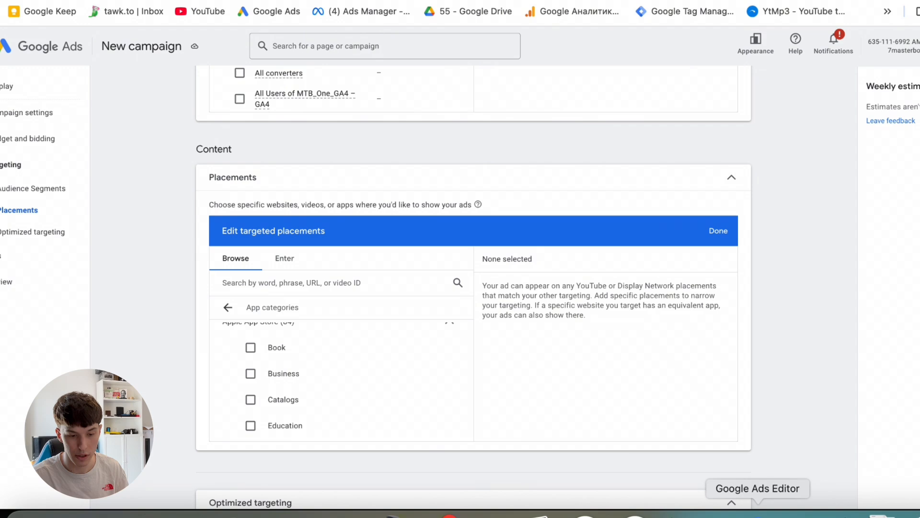
# In Google Ads Editor, exclude Apple App Store, Google Play and Windows Phone Apps as campaign-level negative mobile app categories for Standard Shopping | 55Digital.
pyautogui.click(757, 514)
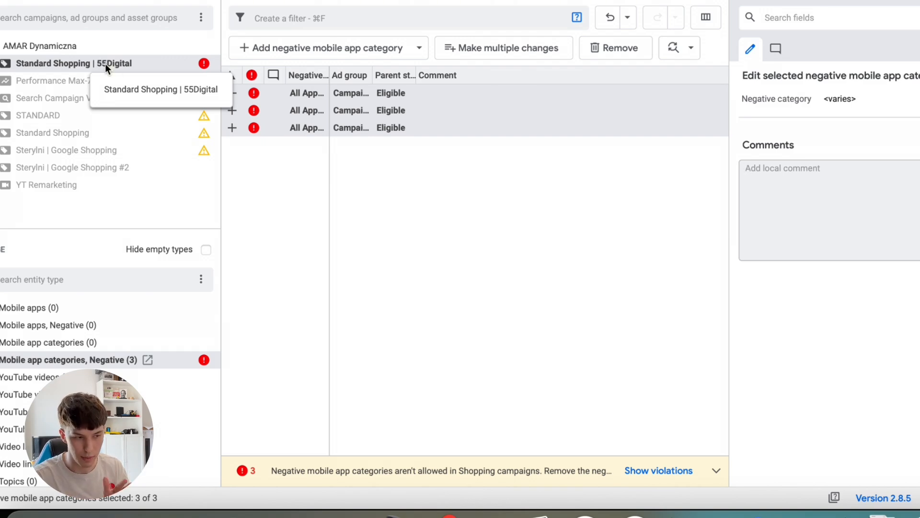
pyautogui.click(184, 513)
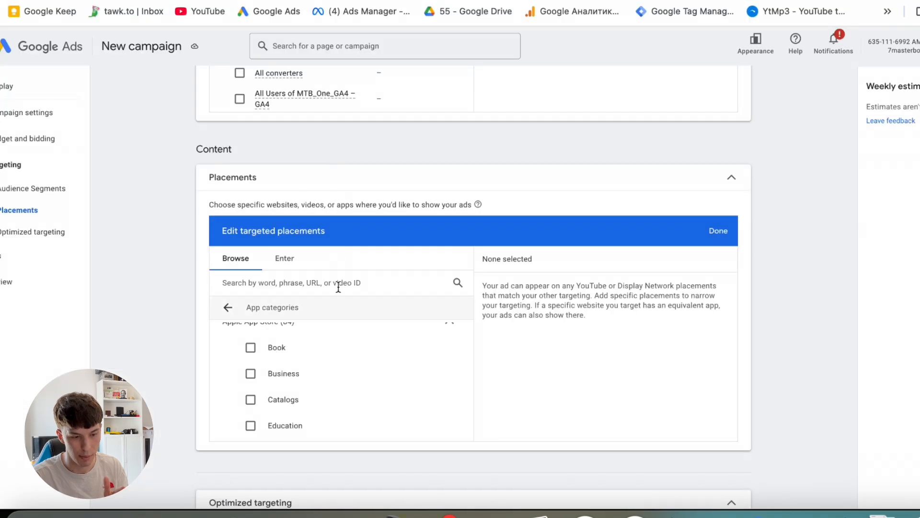
pyautogui.click(760, 513)
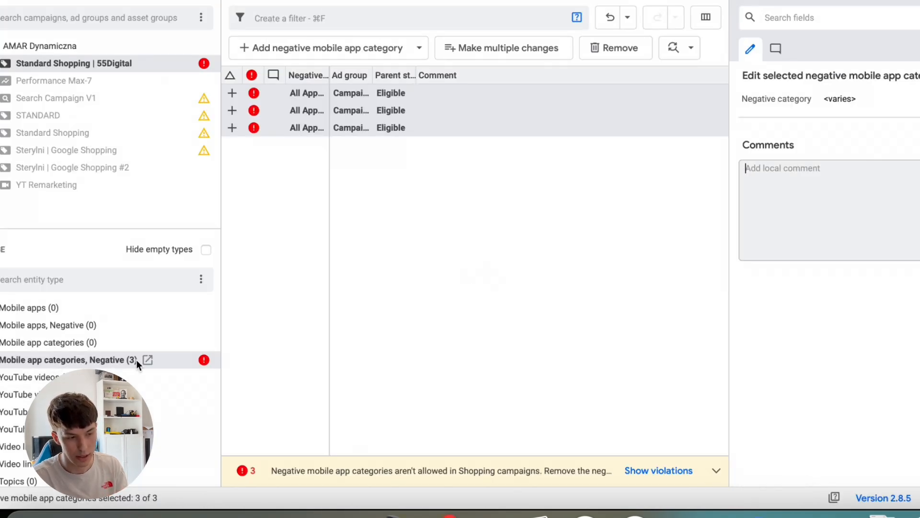
pyautogui.click(353, 54)
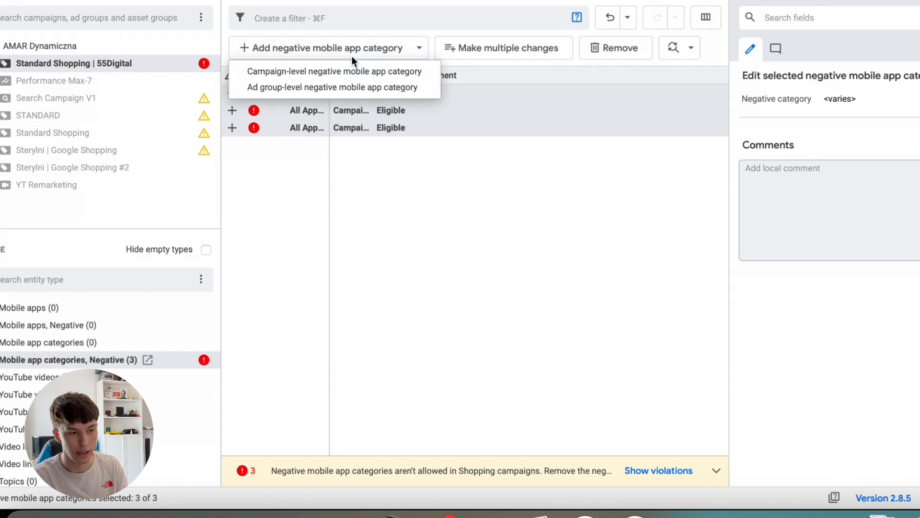
pyautogui.click(330, 70)
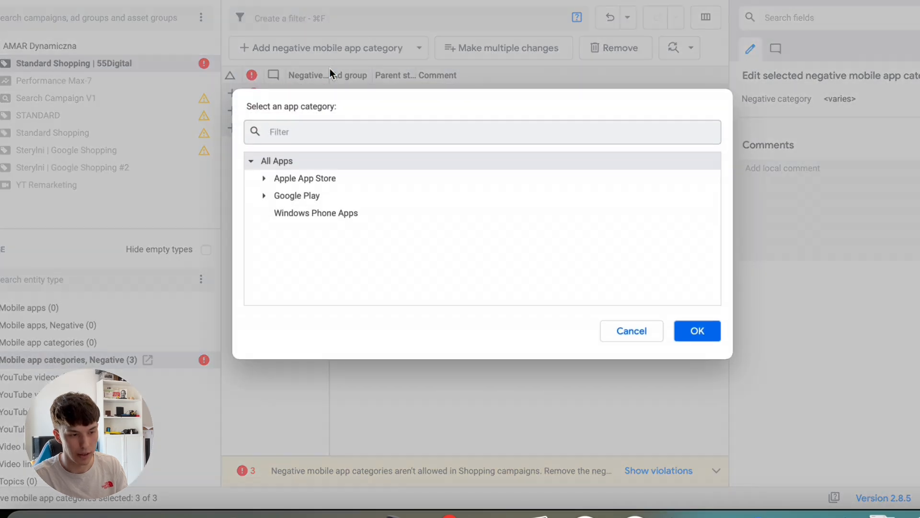
pyautogui.keyDown('super'); pyautogui.click(320, 207); pyautogui.keyUp('super')
pyautogui.keyDown('super'); pyautogui.click(320, 198); pyautogui.keyUp('super')
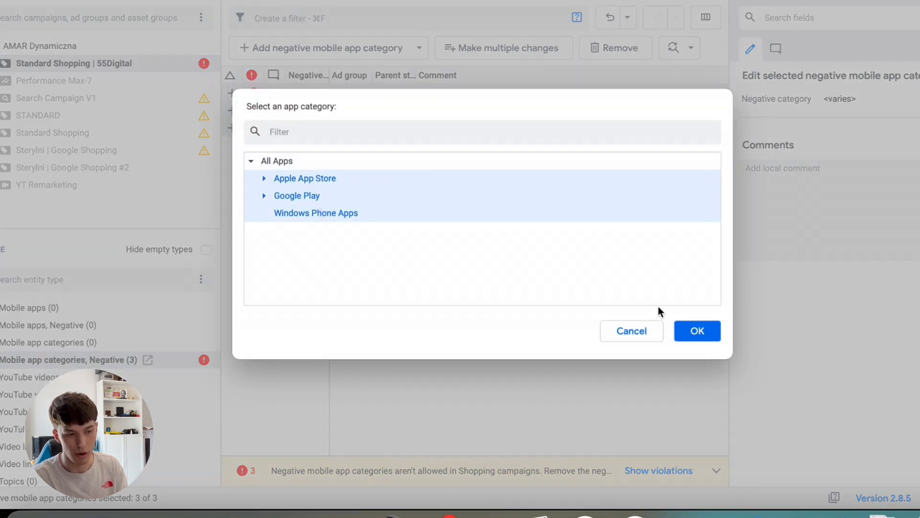
pyautogui.click(688, 330)
pyautogui.click(315, 128)
pyautogui.keyDown('shift'); pyautogui.click(308, 93); pyautogui.keyUp('shift')
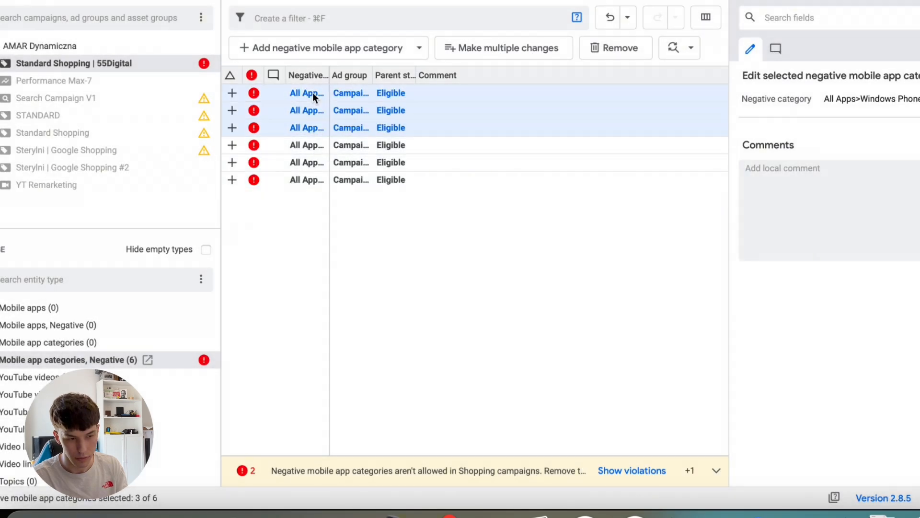
pyautogui.click(331, 163)
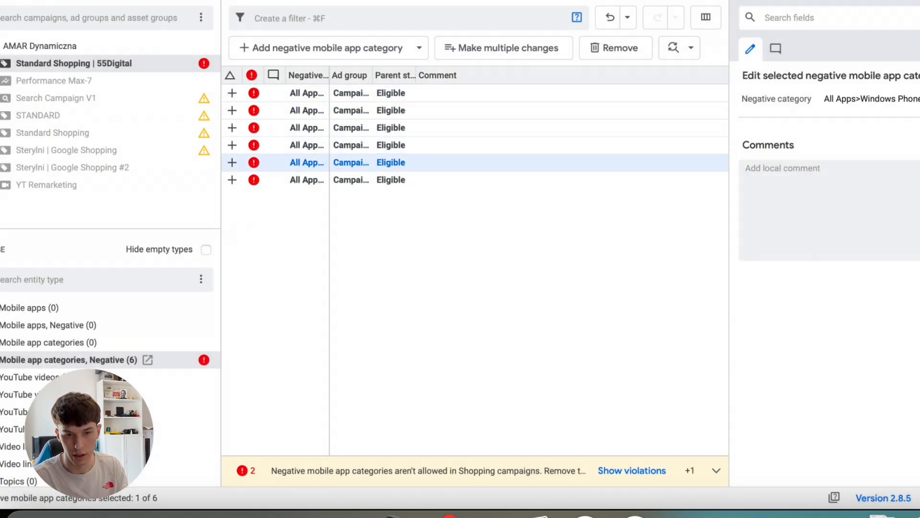
pyautogui.click(336, 1)
pyautogui.click(552, 373)
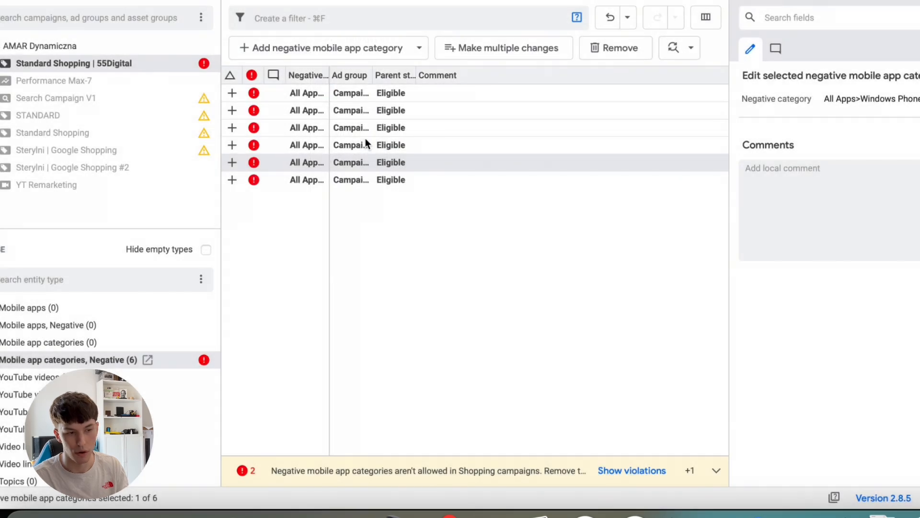
# Switch back to the new campaign in Google Ads and proceed from targeting to ad creation without selecting any placements.
pyautogui.click(183, 513)
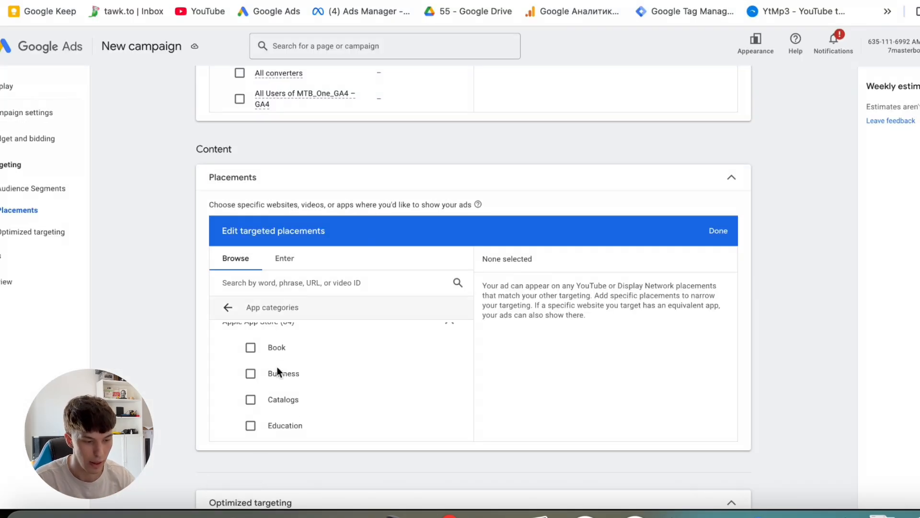
pyautogui.scroll(-3, 277, 369)
pyautogui.scroll(-5, 177, 426)
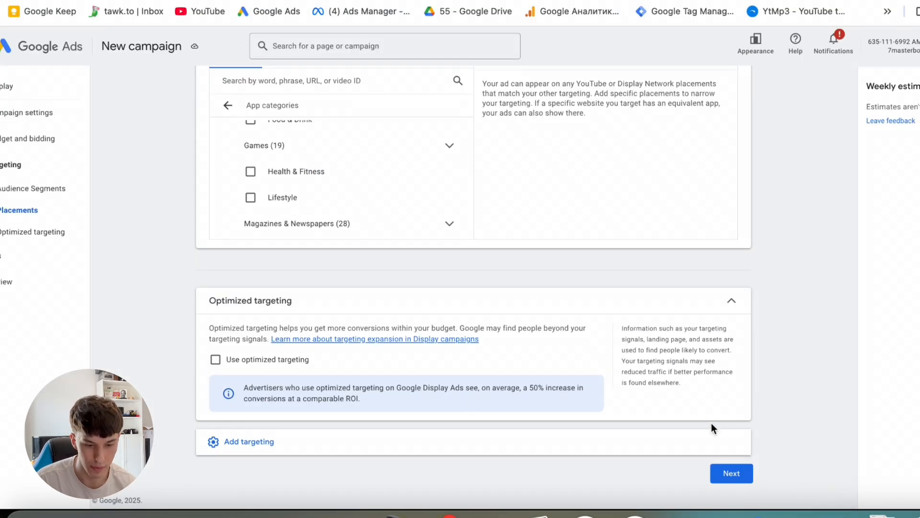
pyautogui.click(740, 474)
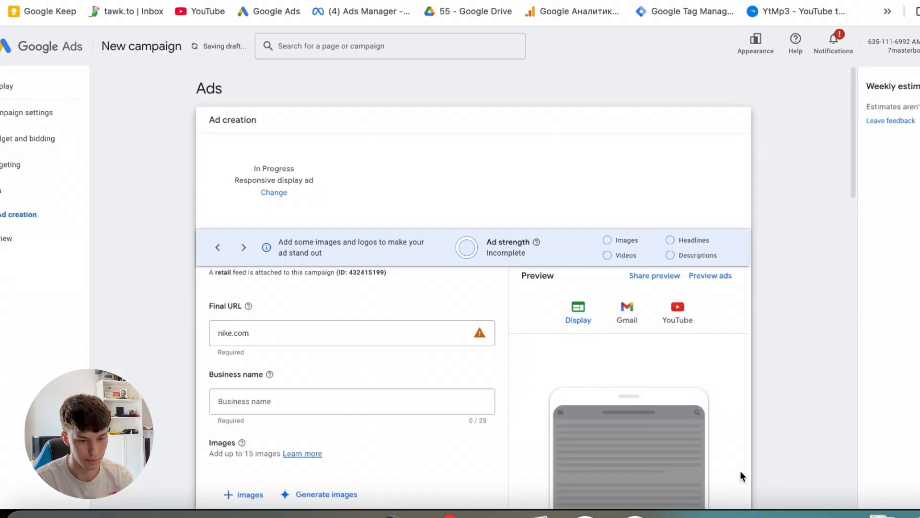
# Examine the responsive display ad form, including business name, suggested images, logos, videos, long headline and descriptions.
pyautogui.scroll(-4, 468, 398)
pyautogui.scroll(-5, 306, 381)
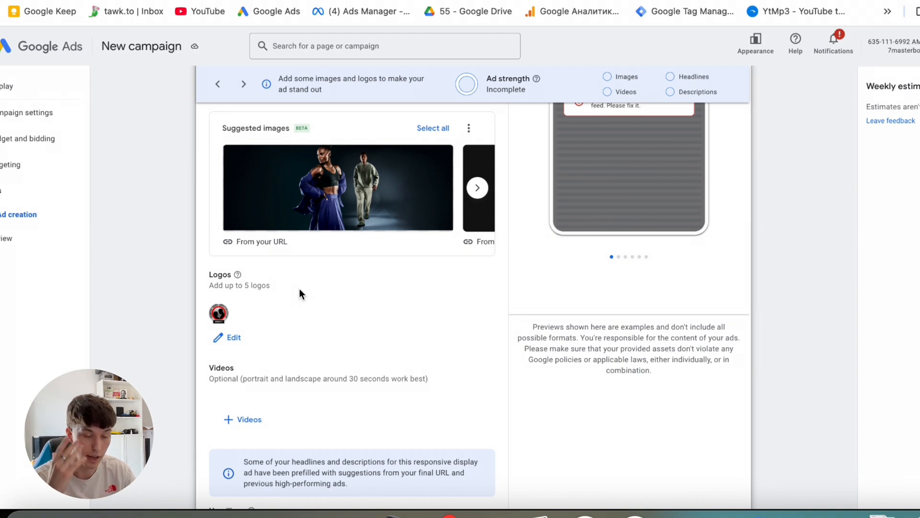
pyautogui.scroll(4, 299, 288)
pyautogui.scroll(-16, 299, 288)
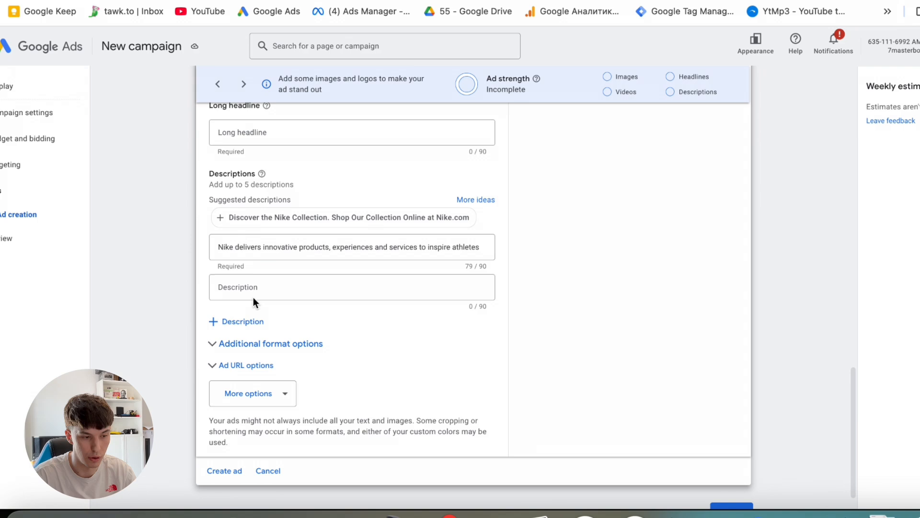
pyautogui.scroll(11, 253, 297)
pyautogui.scroll(5, 253, 297)
pyautogui.moveTo(303, 319)
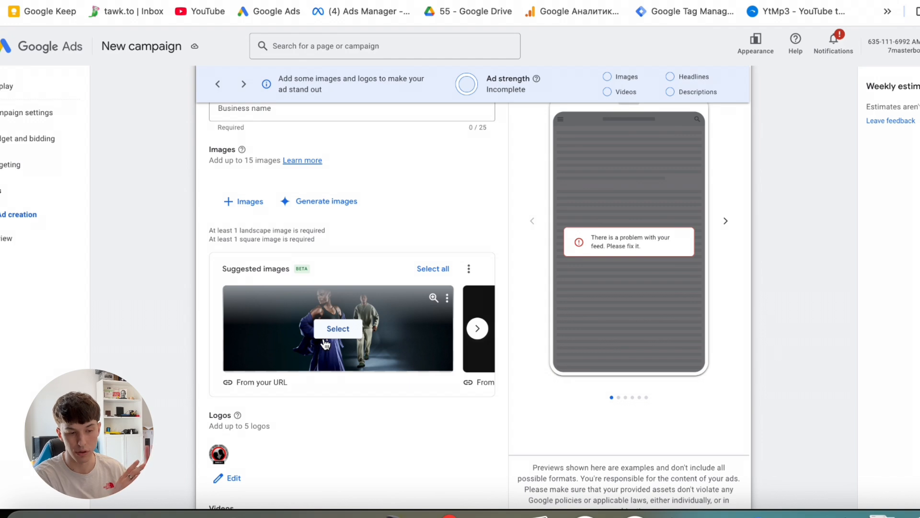
pyautogui.scroll(1, 325, 344)
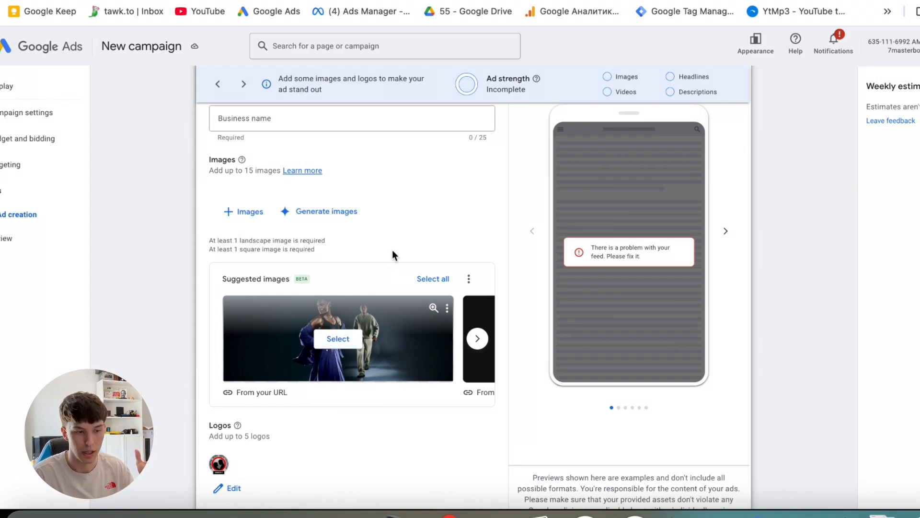
pyautogui.scroll(1, 413, 191)
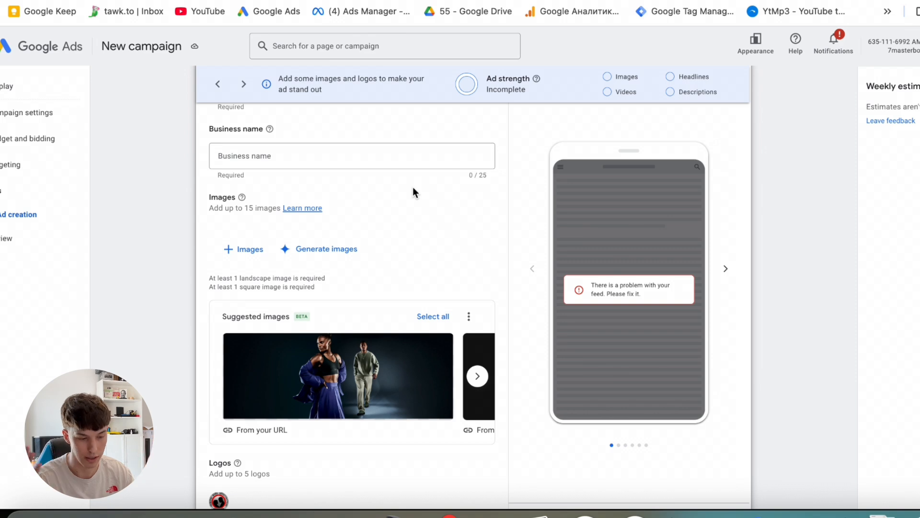
# Turn off auto-generated video in the additional format options of the responsive display ad.
pyautogui.scroll(-15, 413, 191)
pyautogui.click(267, 314)
pyautogui.scroll(-1, 268, 321)
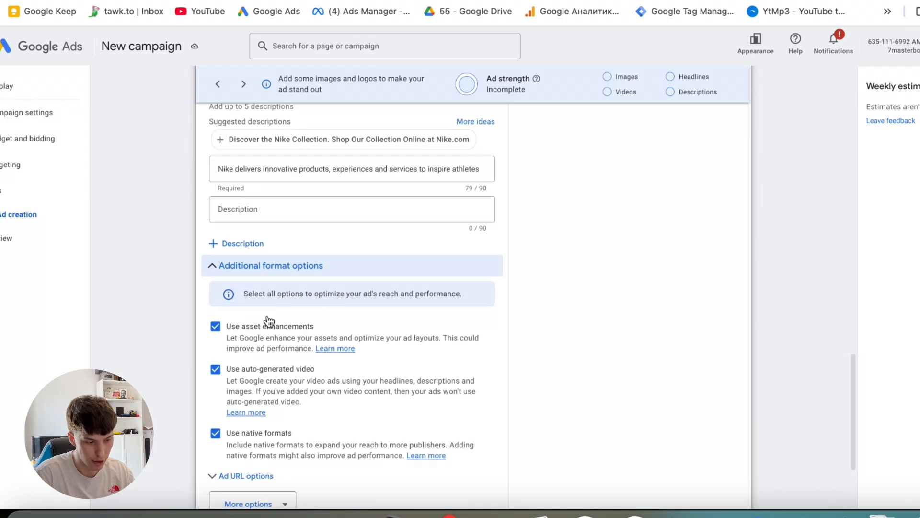
pyautogui.scroll(-1, 268, 321)
pyautogui.click(216, 339)
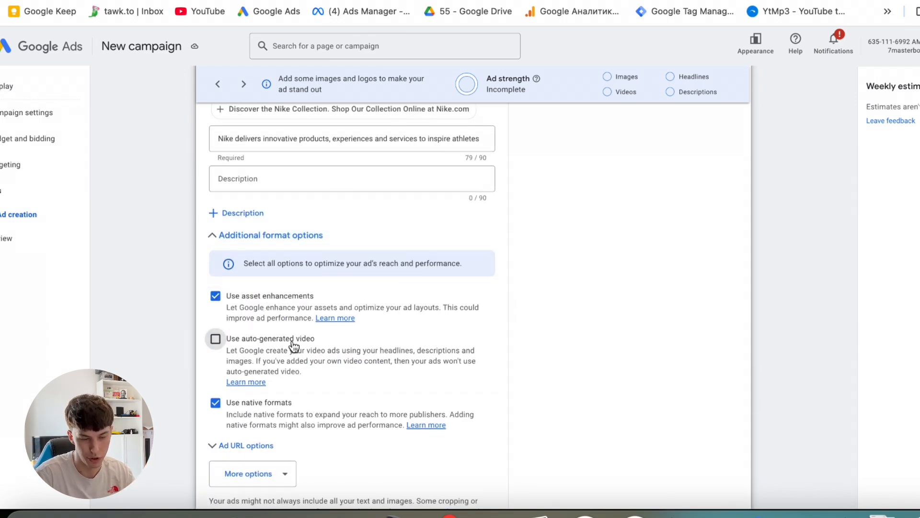
pyautogui.scroll(-2, 292, 344)
# Recheck the ad's final URL, images, headlines, descriptions and format options, and continue past ad creation.
pyautogui.scroll(15, 499, 354)
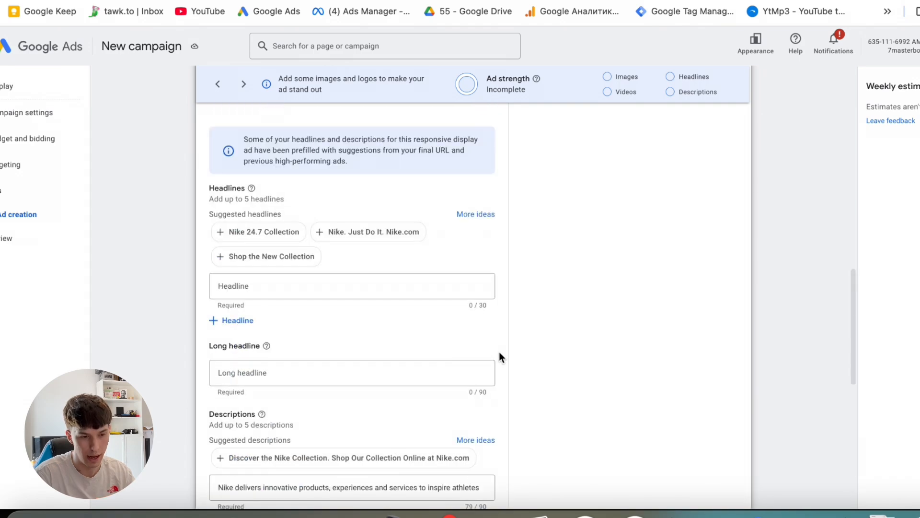
pyautogui.scroll(2, 499, 355)
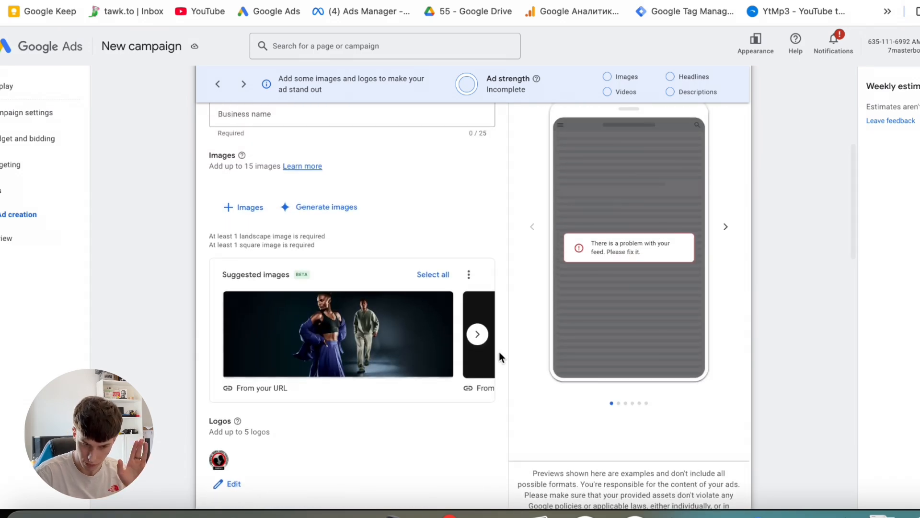
pyautogui.scroll(1, 499, 357)
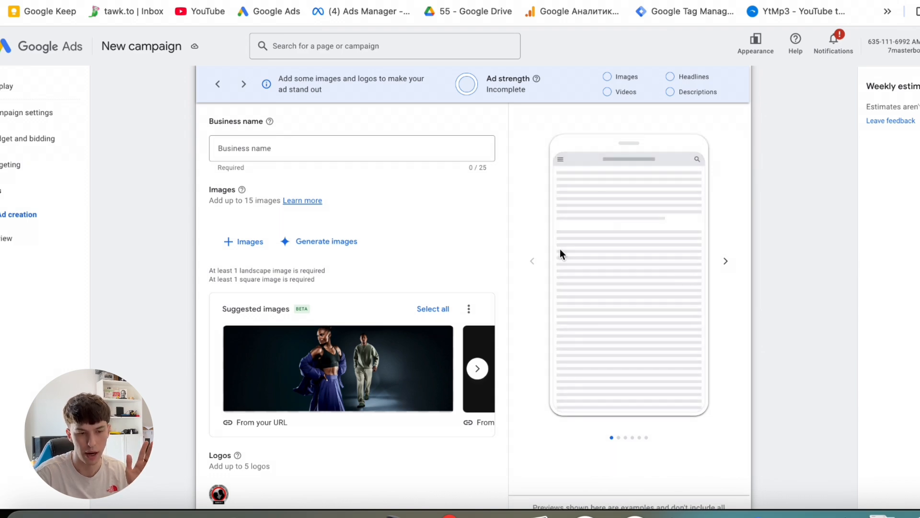
pyautogui.scroll(5, 559, 249)
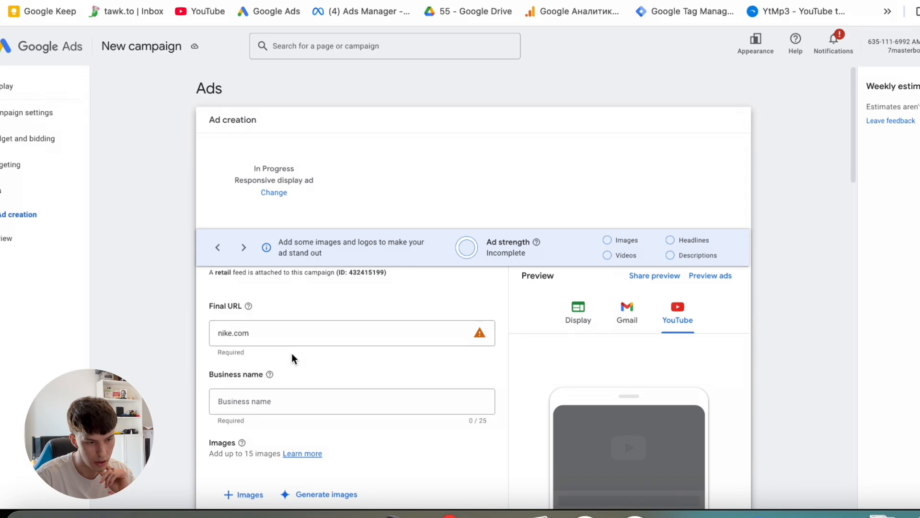
pyautogui.scroll(-15, 266, 406)
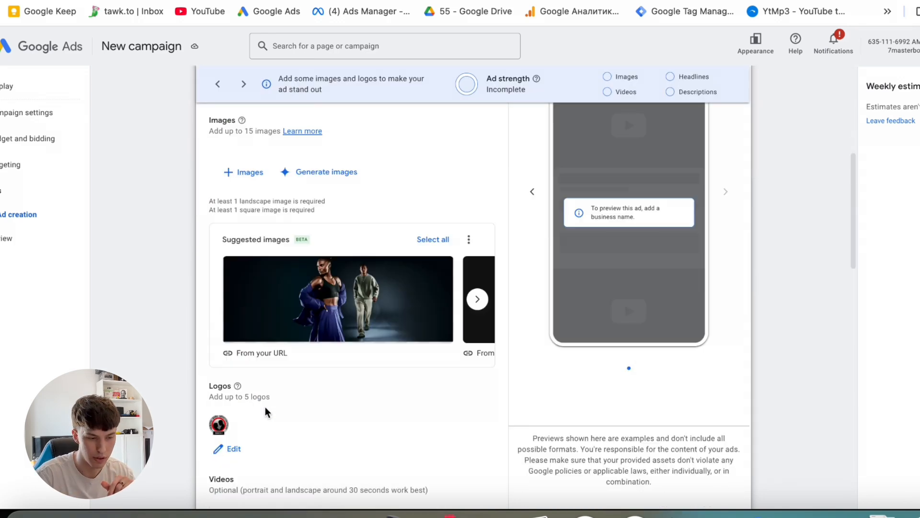
pyautogui.scroll(5, 298, 270)
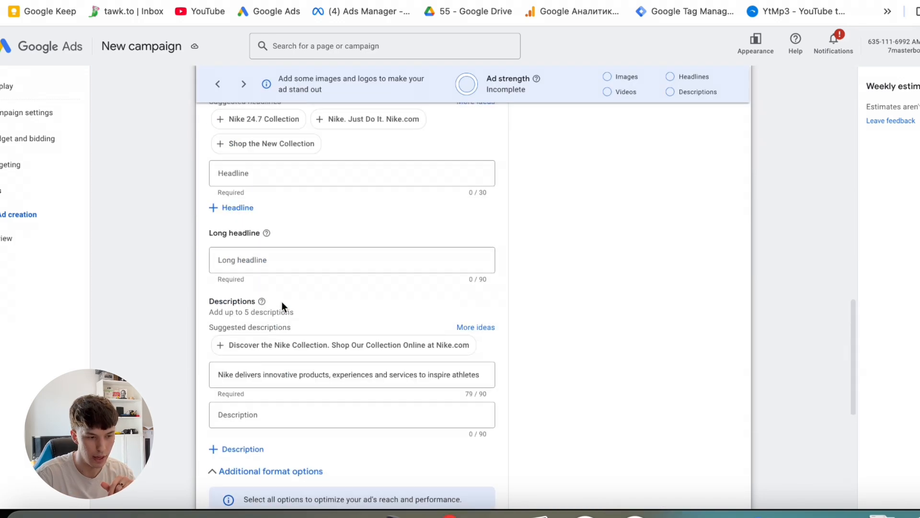
pyautogui.scroll(-10, 304, 356)
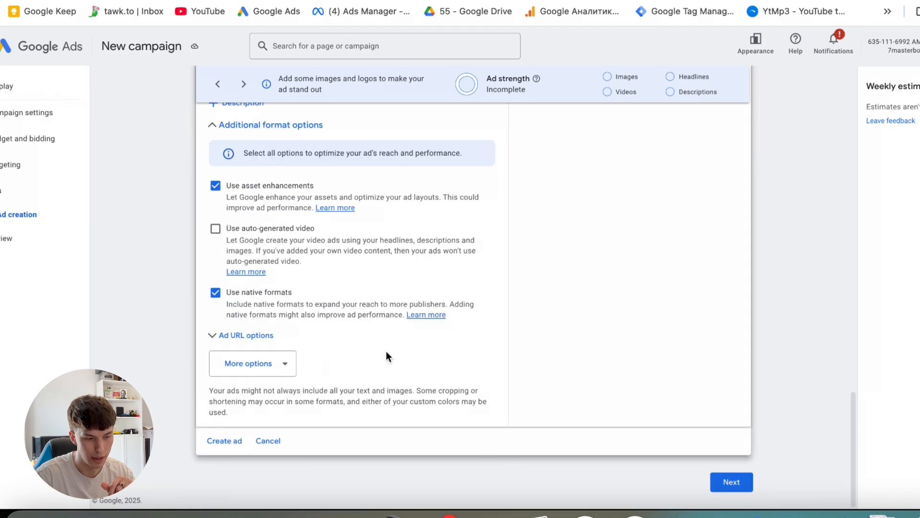
pyautogui.click(732, 483)
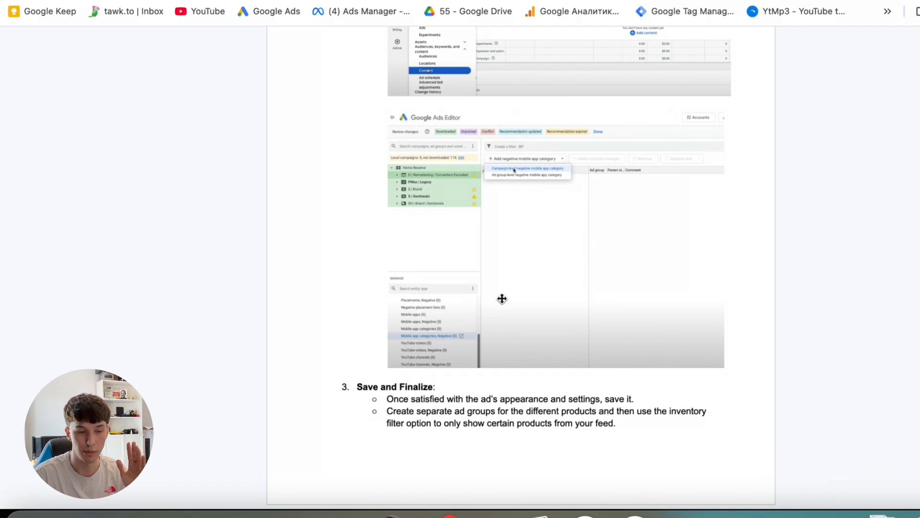
# Read the Save and Finalize and 10(b). Dynamic Remarketing sections of the guide and view the "alpinestars bionic" search results.
pyautogui.scroll(3, 502, 298)
pyautogui.scroll(-4, 502, 299)
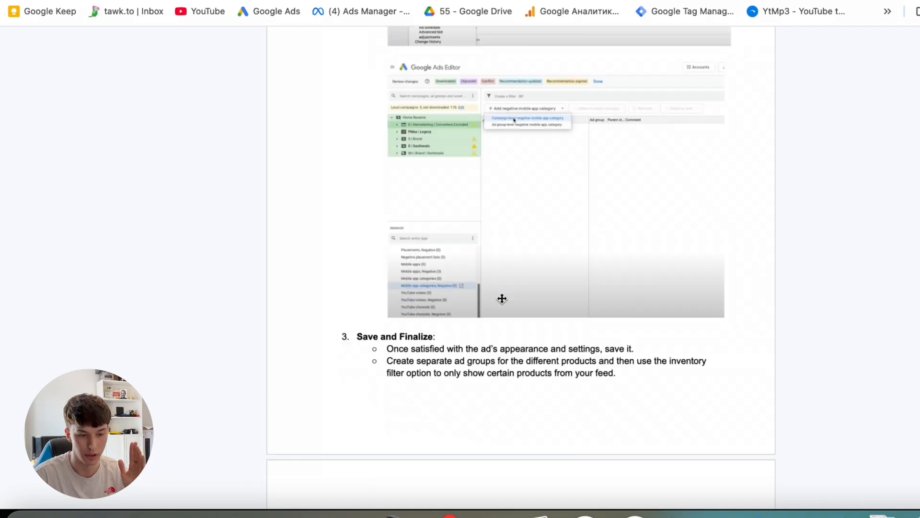
pyautogui.scroll(-15, 502, 298)
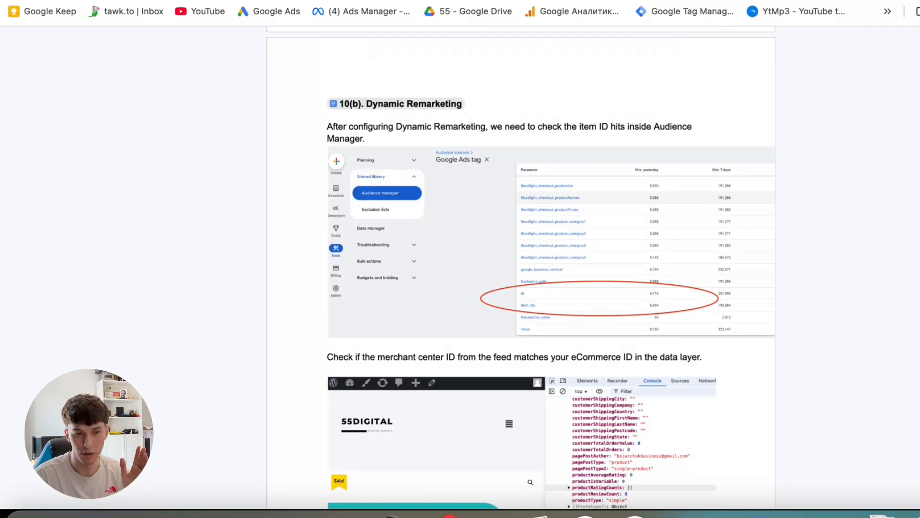
pyautogui.hotkey('ctrl', 'Tab')
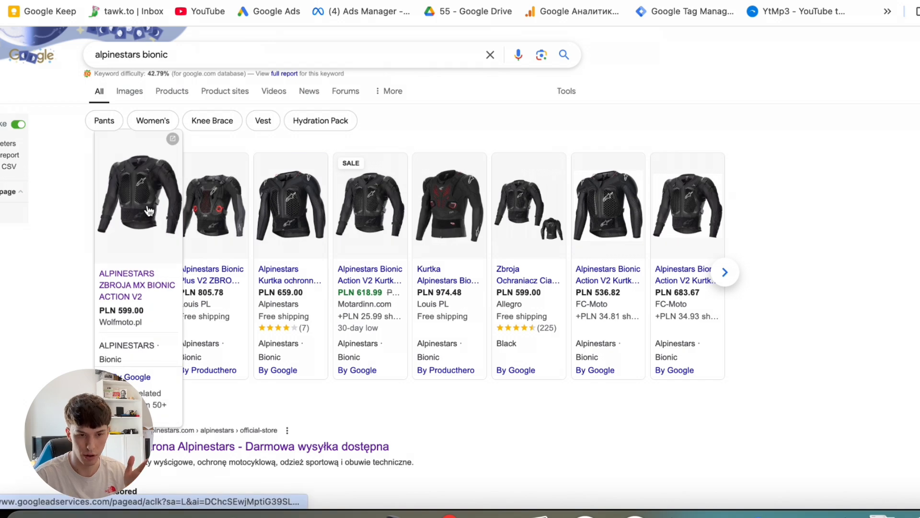
# In Google Drive, open the Google Shopping folder inside 2. E-Commerce under Google Ads in 55Digital Agency World.
pyautogui.hotkey('ctrl', 'Tab')
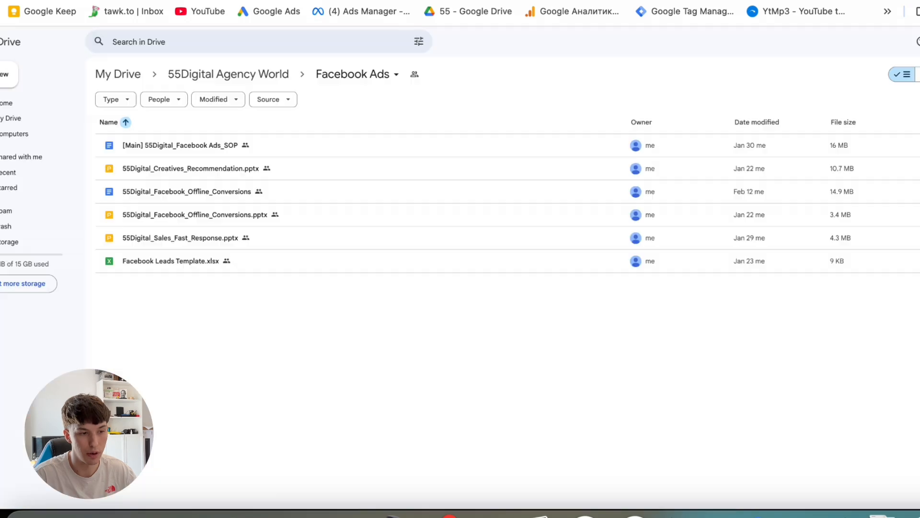
pyautogui.click(240, 76)
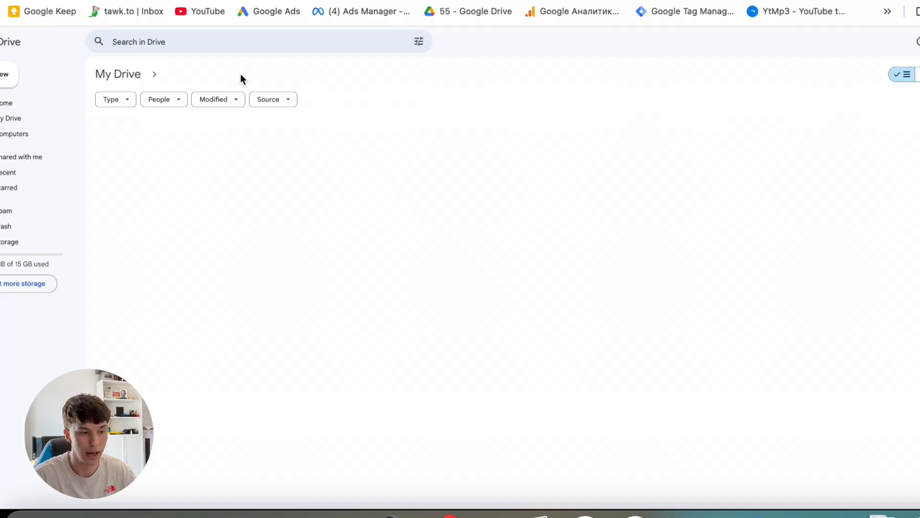
pyautogui.doubleClick(159, 194)
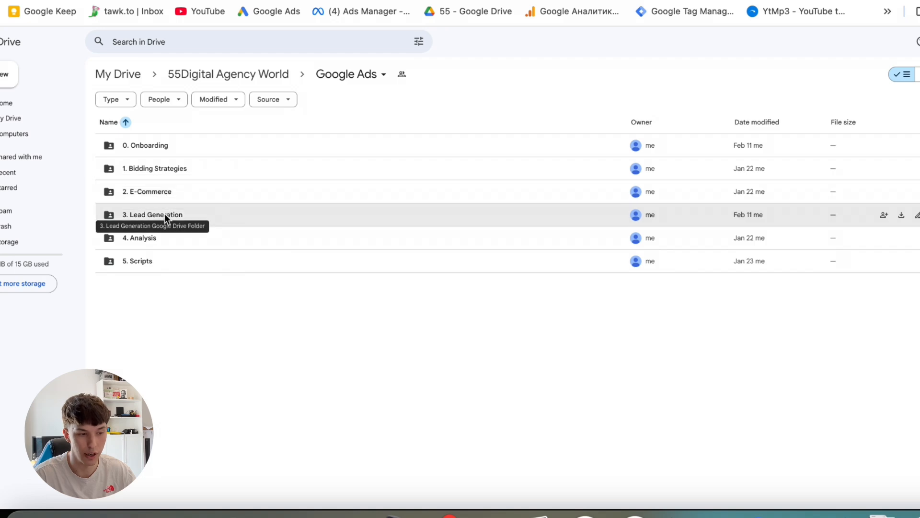
pyautogui.doubleClick(165, 190)
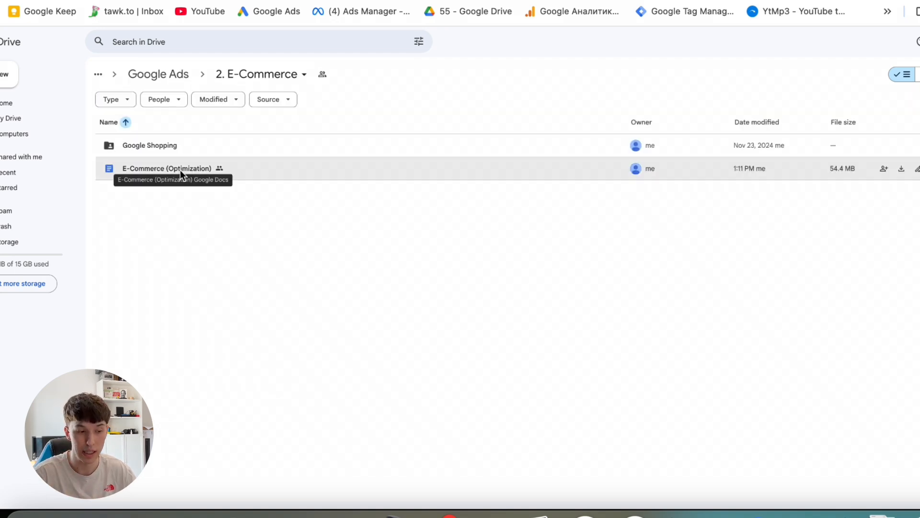
pyautogui.doubleClick(190, 146)
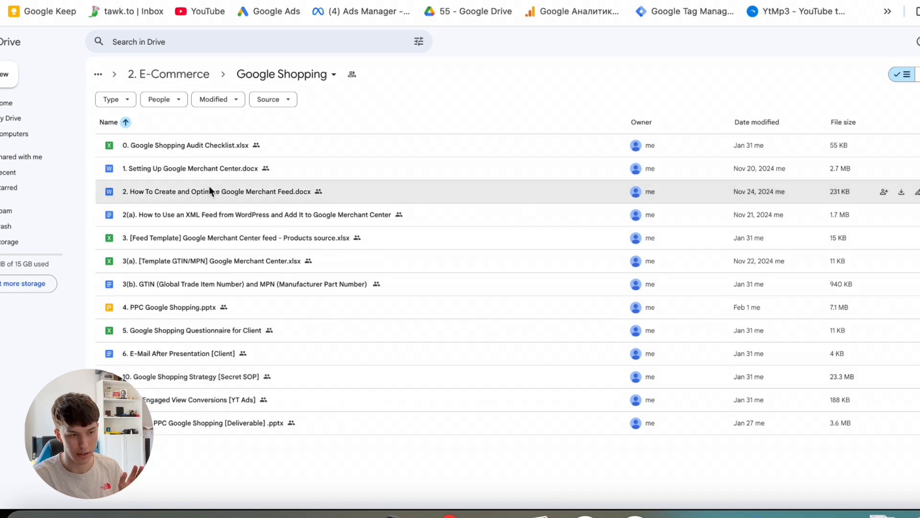
# Return to the Google Ads folder from Google Shopping and open the 0. Onboarding folder to view its files.
pyautogui.click(176, 77)
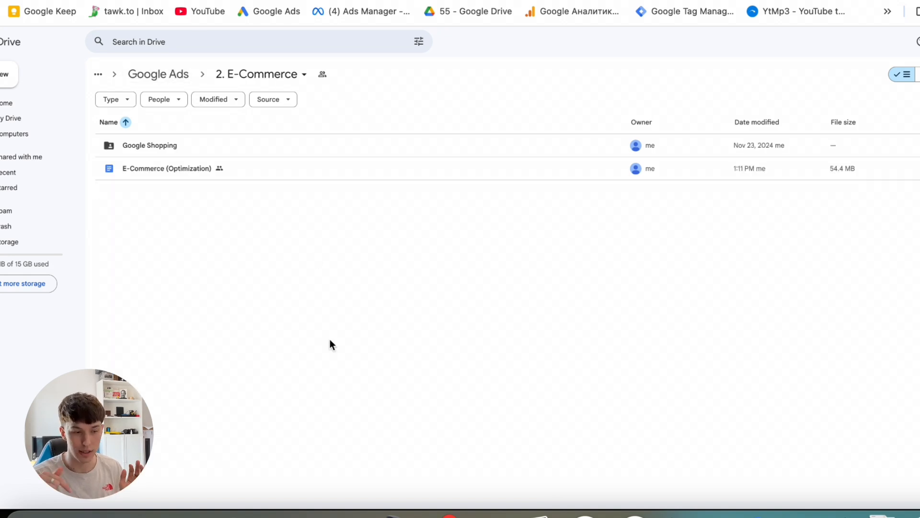
pyautogui.press('super+Left')
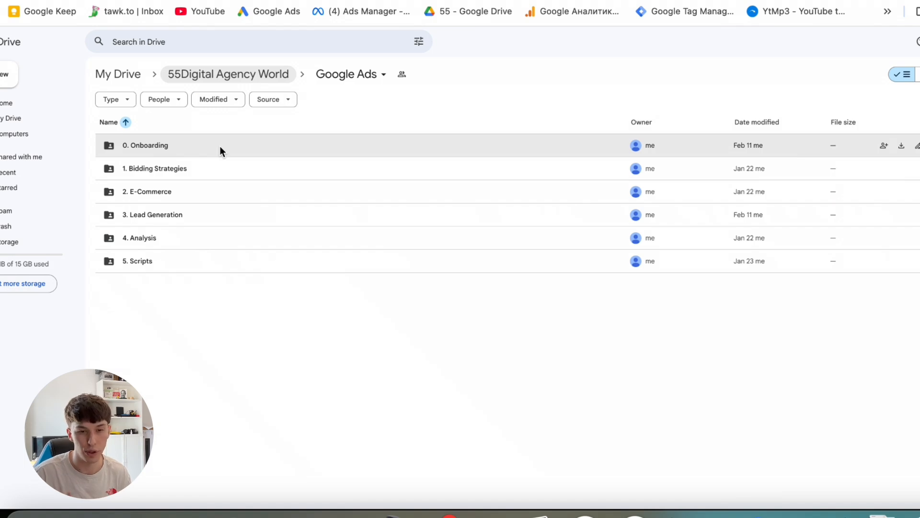
pyautogui.doubleClick(220, 146)
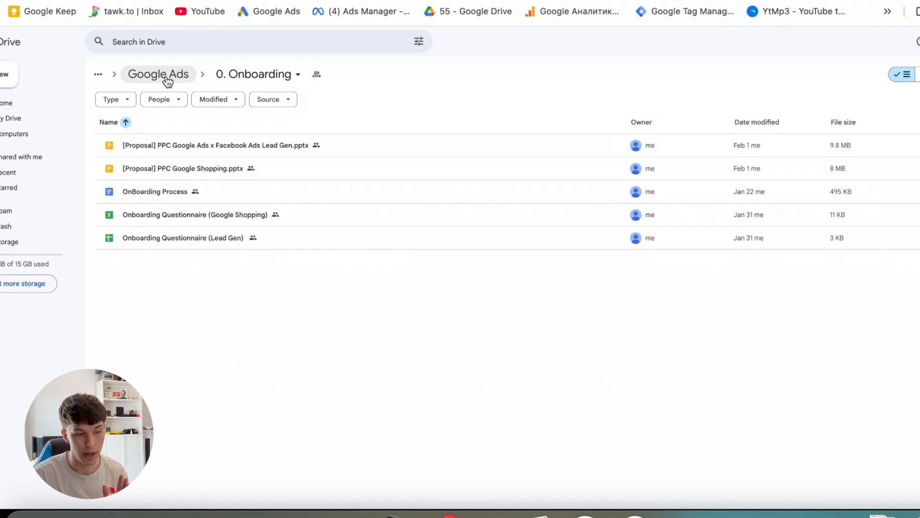
# Open the 3. Lead Generation folder in Google Ads and view 01. Full Google Ads x FB Lead Checklist.xlsx.
pyautogui.click(167, 80)
pyautogui.doubleClick(160, 215)
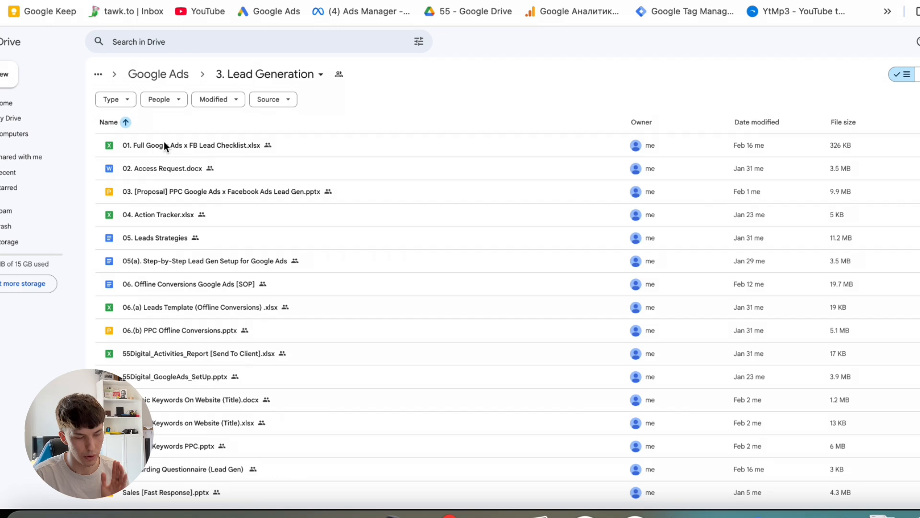
pyautogui.doubleClick(170, 142)
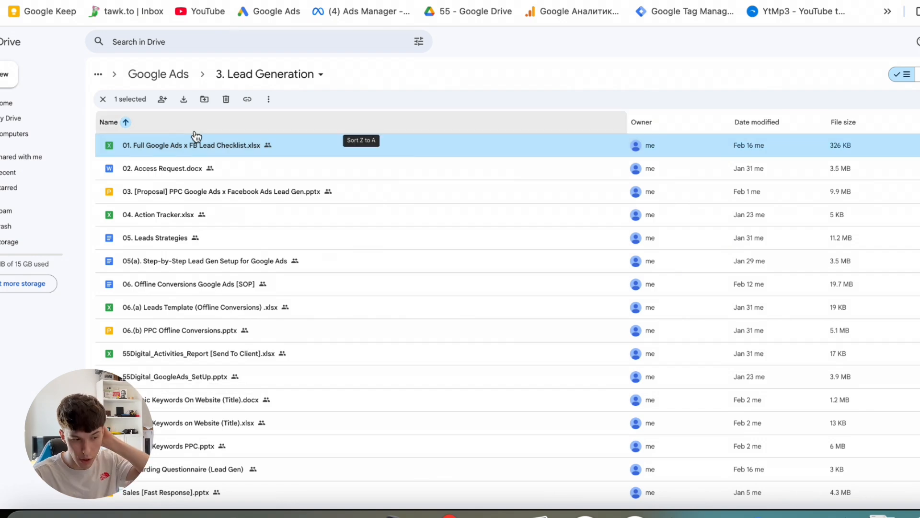
pyautogui.scroll(-1, 183, 295)
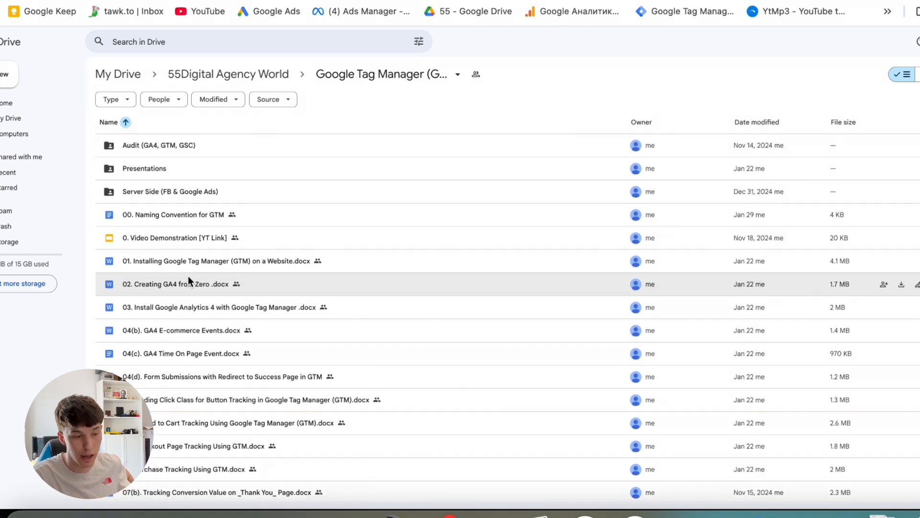
# Look through the guides in the Google Tag Manager (GTM) folder and return to the 55Digital Agency World folder.
pyautogui.scroll(-2, 188, 275)
pyautogui.scroll(-2, 255, 298)
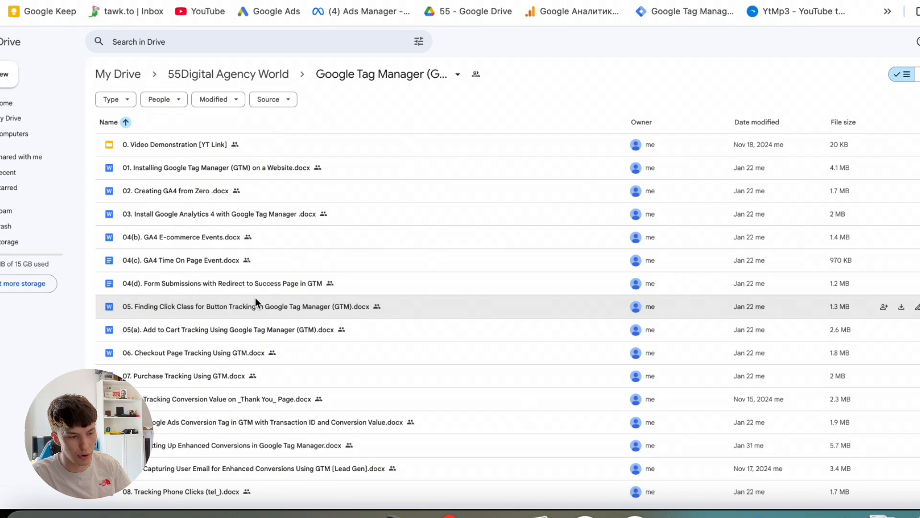
pyautogui.scroll(-5, 255, 297)
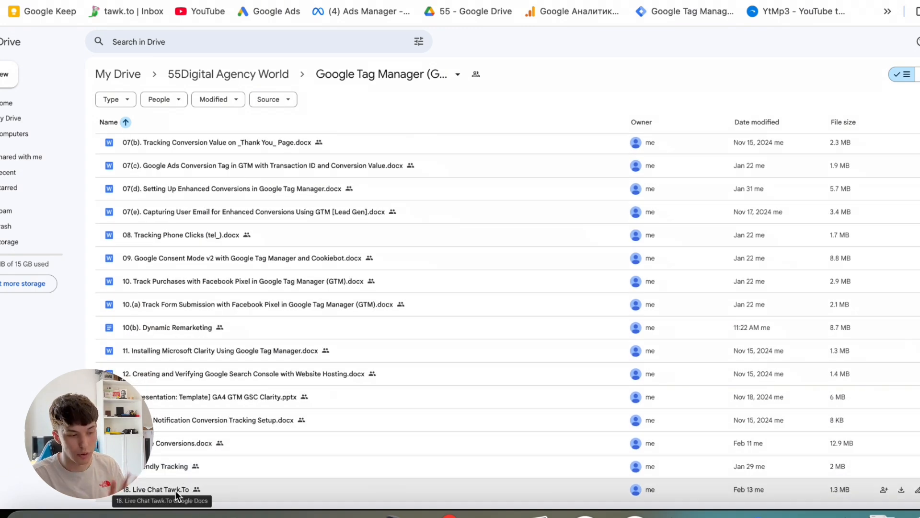
pyautogui.scroll(5, 241, 352)
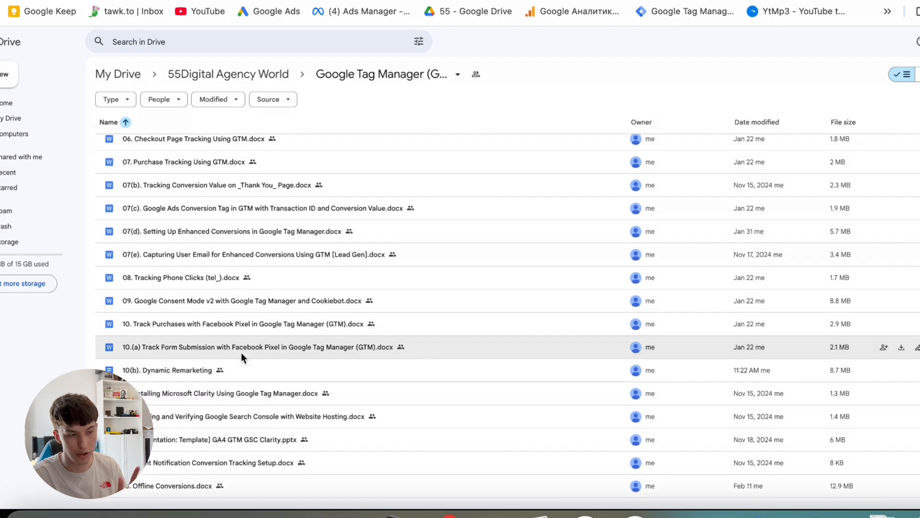
pyautogui.click(239, 76)
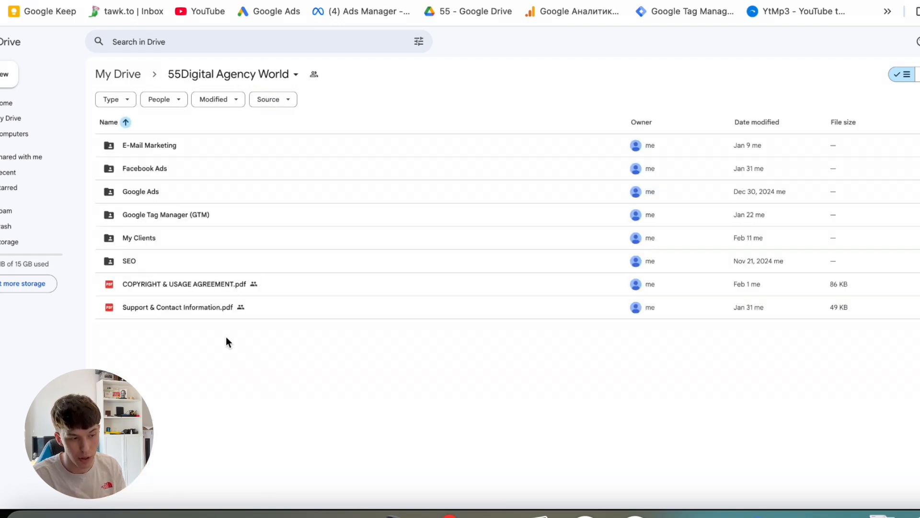